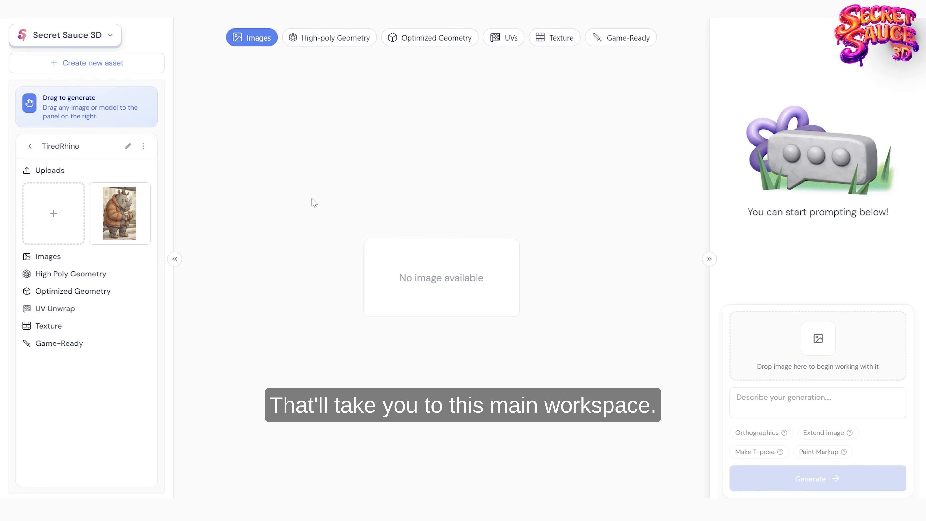
# Step: Preview the uploaded rhino image and look through the High-poly and Optimized Geometry stages before returning to Images
pyautogui.click(141, 200)
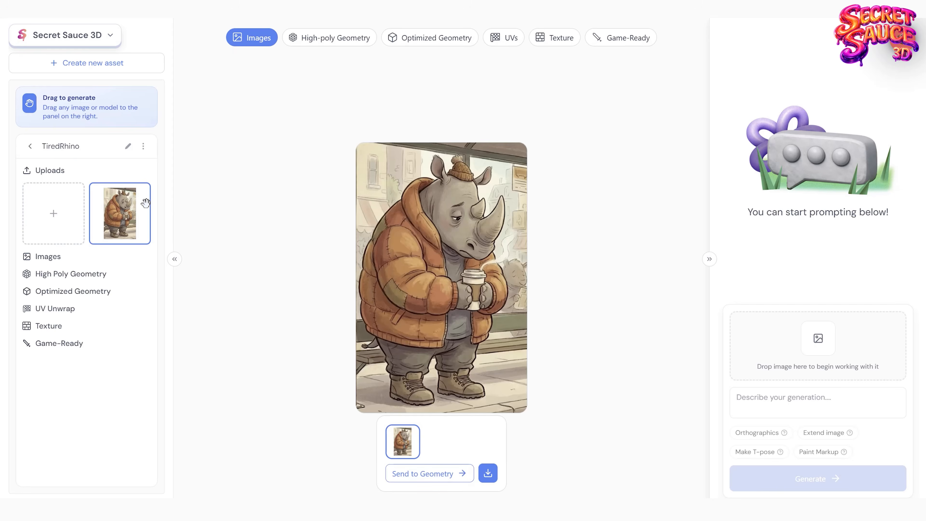
pyautogui.click(318, 41)
pyautogui.click(411, 38)
pyautogui.click(334, 38)
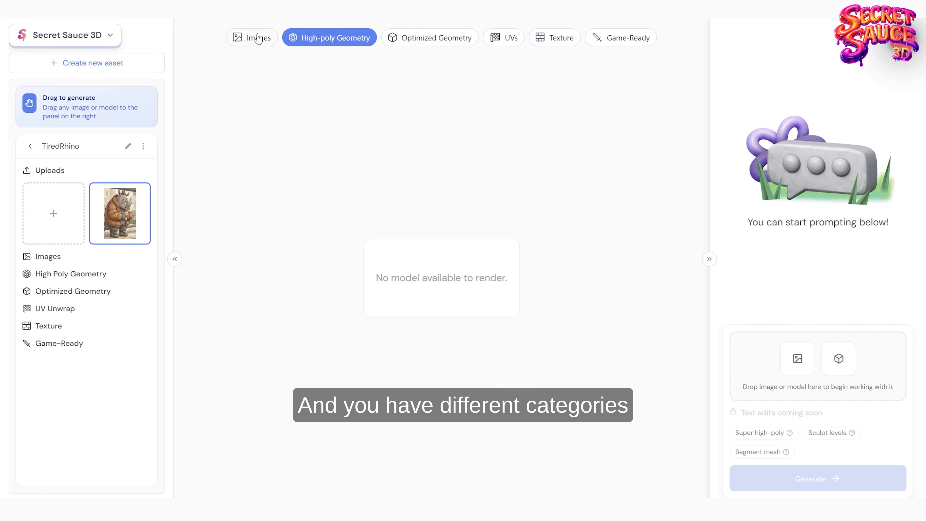
pyautogui.click(252, 37)
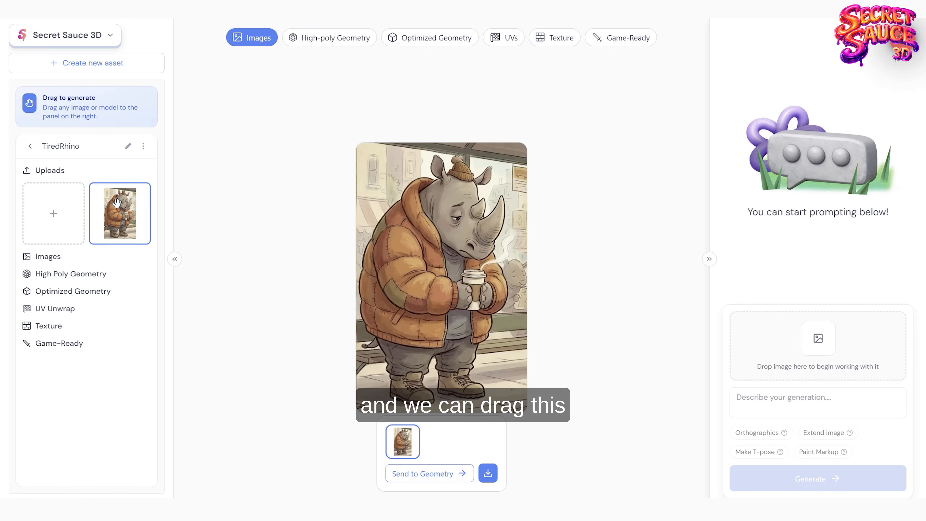
# Step: Load the uploaded rhino image for generation in Paint Markup mode and circle the steam rising from the coffee cup
pyautogui.moveTo(116, 203); pyautogui.dragTo(829, 396)
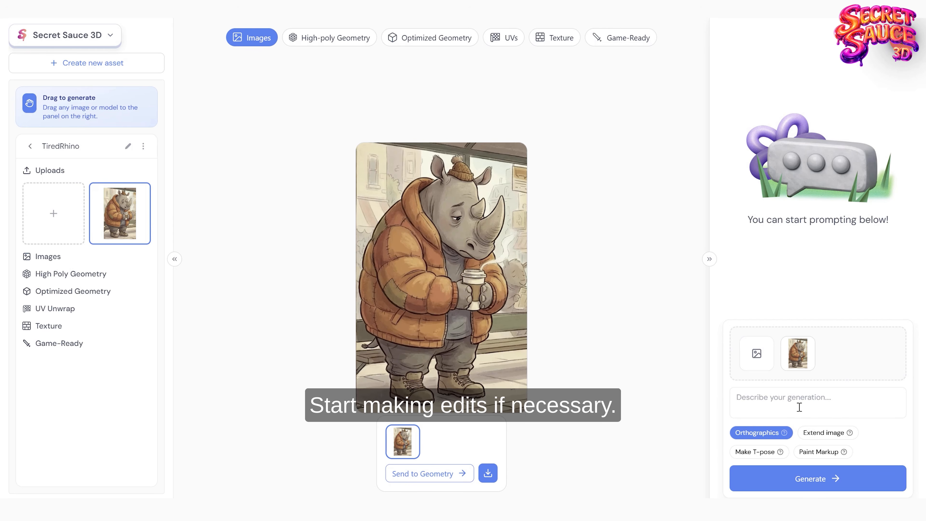
pyautogui.click(823, 452)
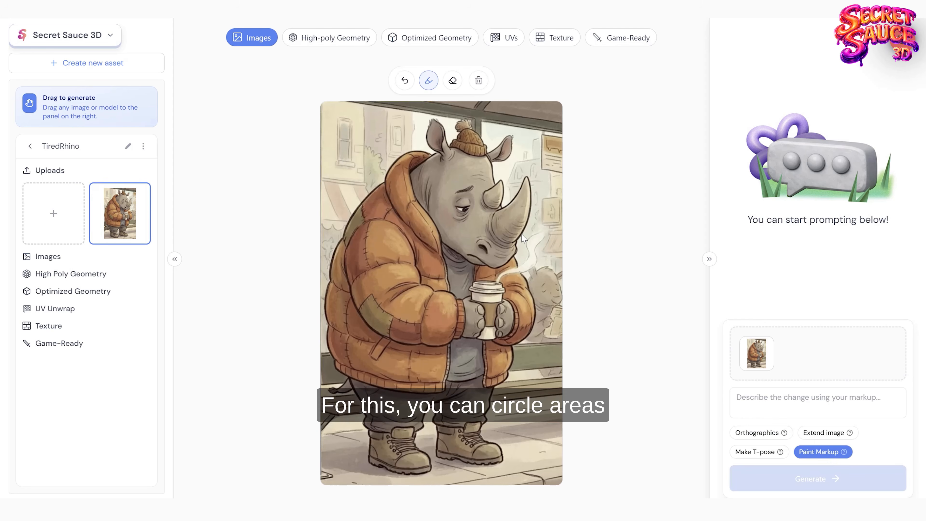
pyautogui.moveTo(520, 233)
pyautogui.mouseDown()
pyautogui.moveTo(553, 226)
pyautogui.moveTo(544, 272)
pyautogui.moveTo(510, 284)
pyautogui.moveTo(495, 271)
pyautogui.moveTo(524, 238)
pyautogui.mouseUp()
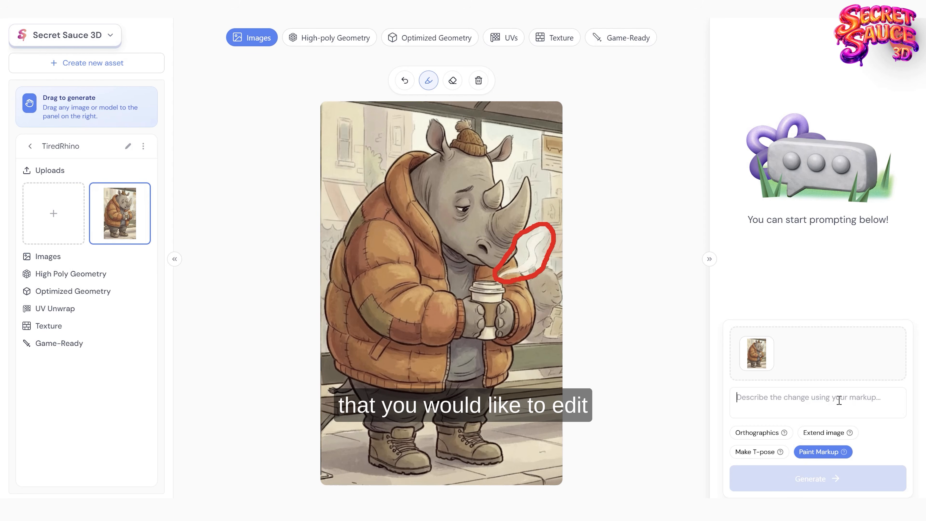
# Step: Describe the markup change as "remove steam" and generate the edited image
pyautogui.write('remove')
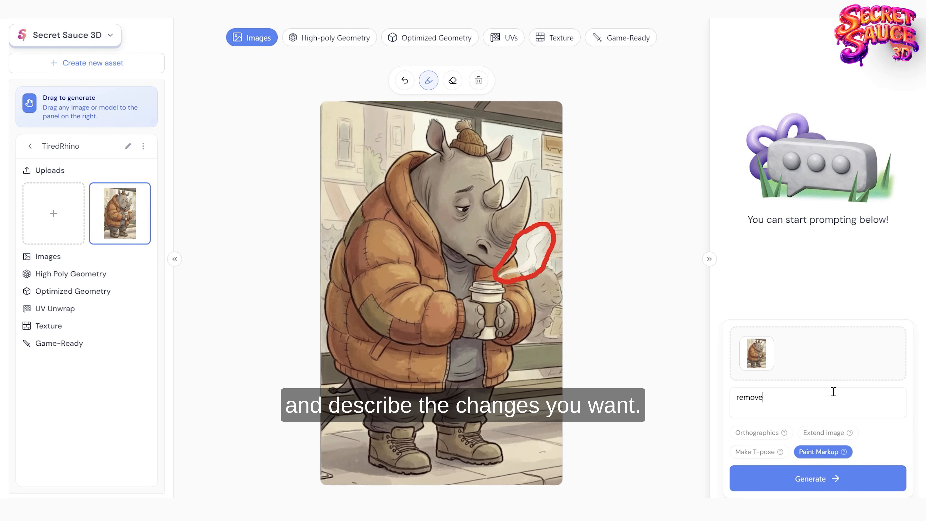
pyautogui.write(' steam')
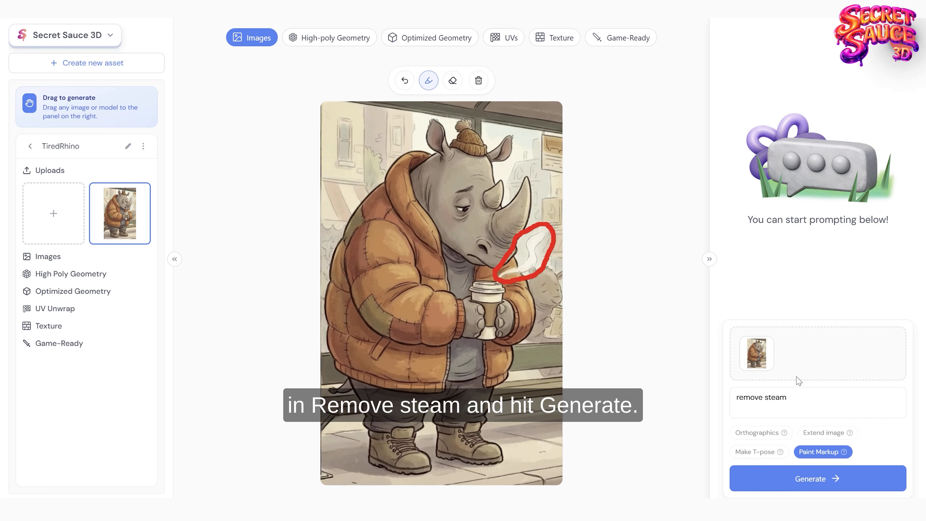
pyautogui.click(799, 478)
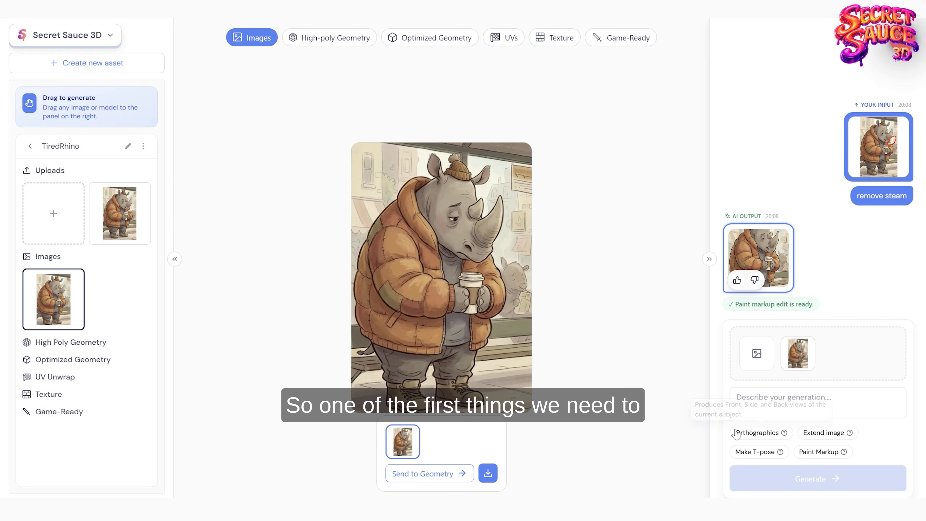
# Step: Generate Make T-pose versions of the steam-free rhino image and open the first result
pyautogui.click(753, 451)
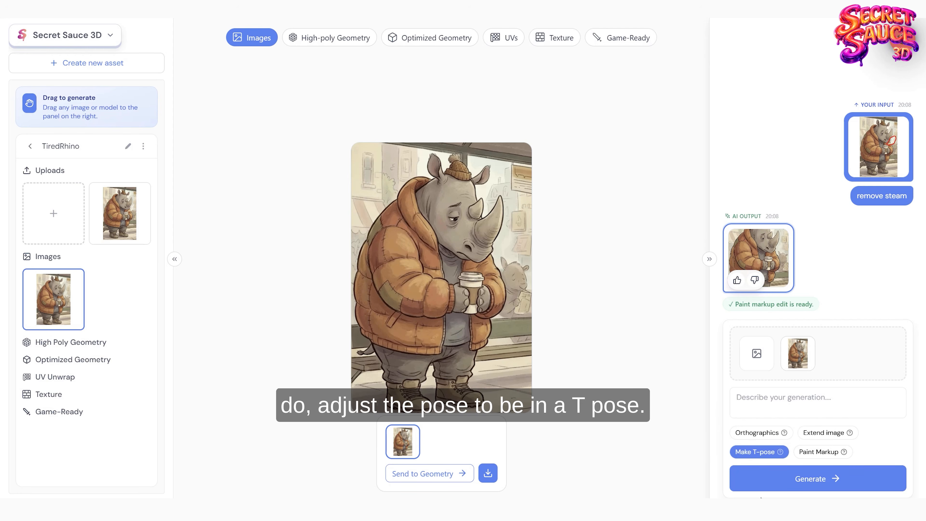
pyautogui.click(798, 481)
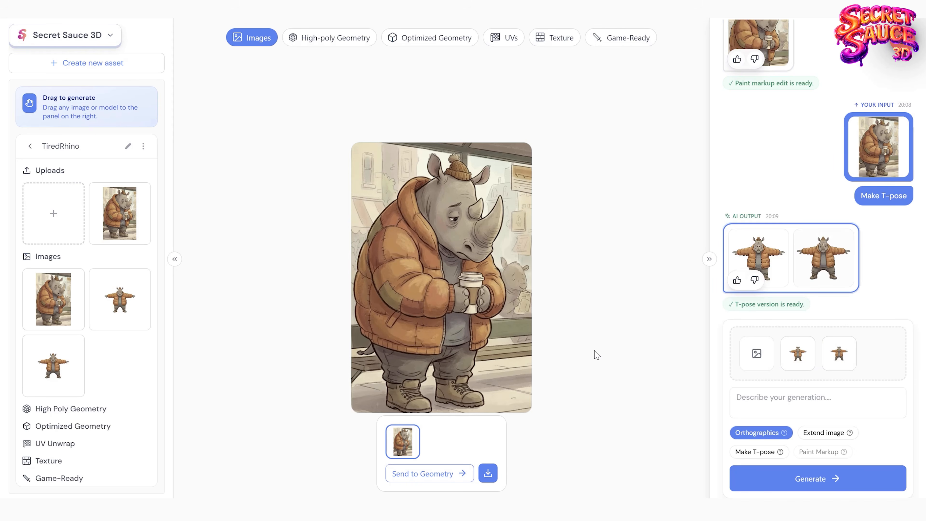
pyautogui.click(754, 257)
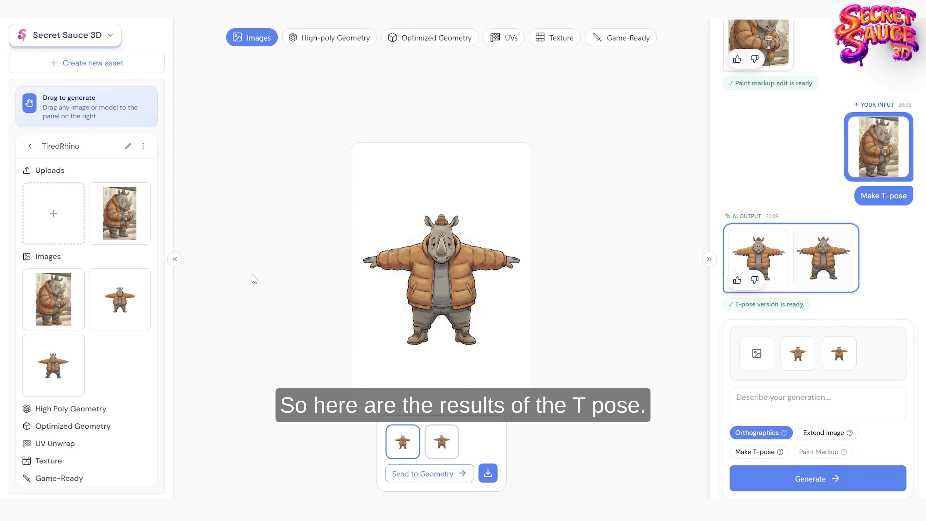
# Step: Compare the two generated T-pose rhino images, checking the stance and the spacing between the legs
pyautogui.click(59, 356)
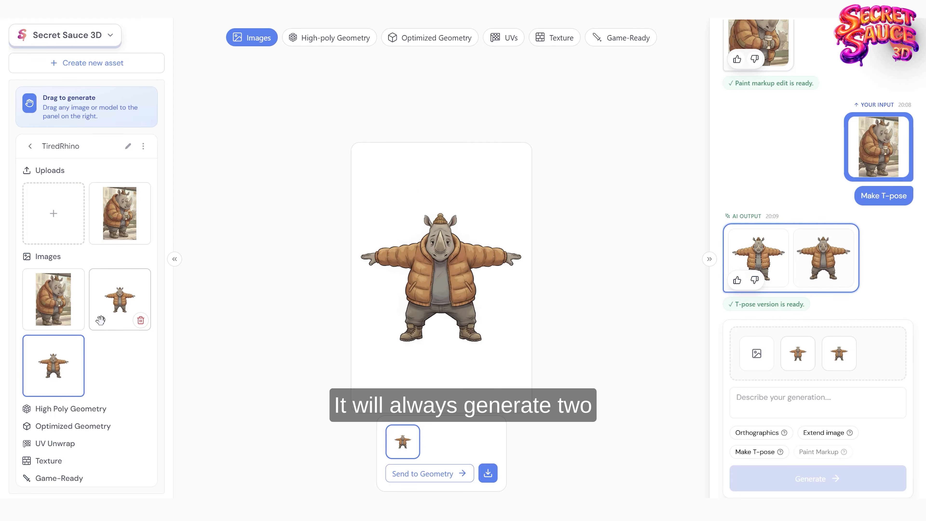
pyautogui.click(107, 305)
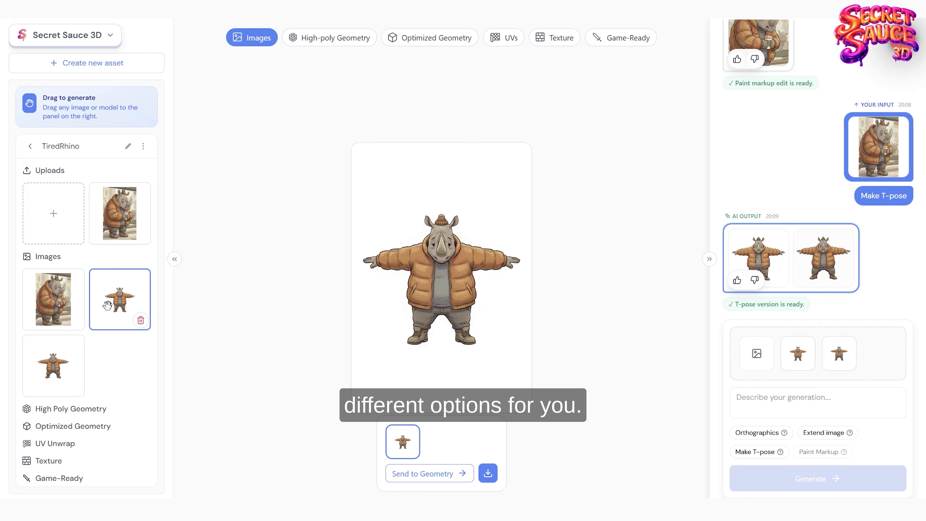
pyautogui.click(68, 351)
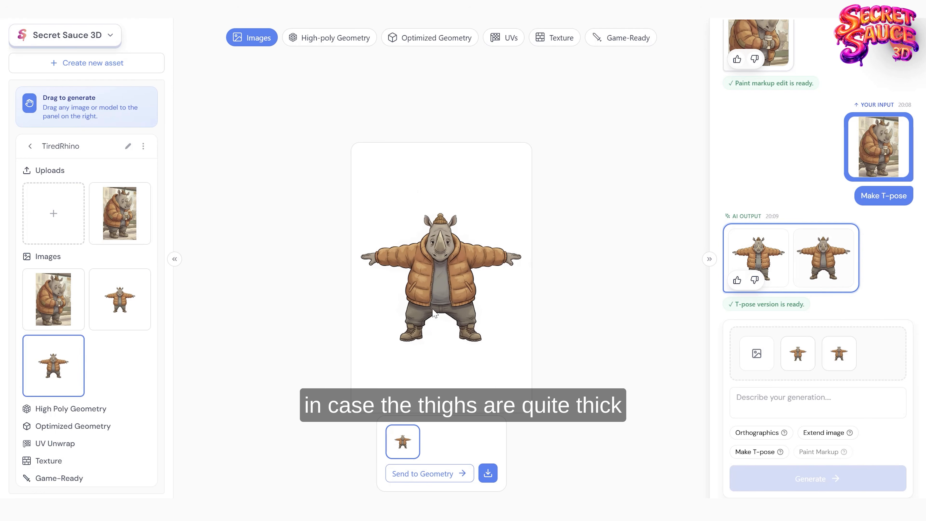
# Step: Select the T-pose image with the narrower stance and generate Orthographics from the loaded T-pose images
pyautogui.click(121, 287)
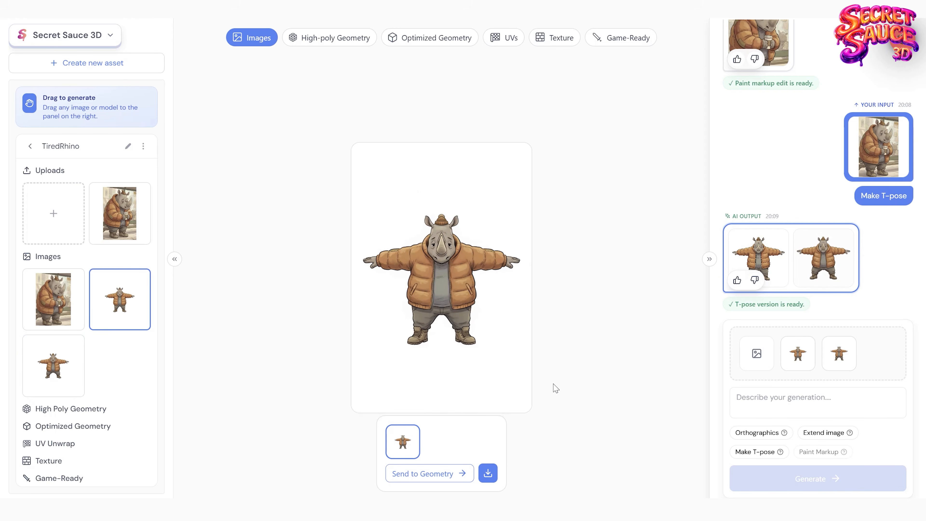
pyautogui.click(746, 436)
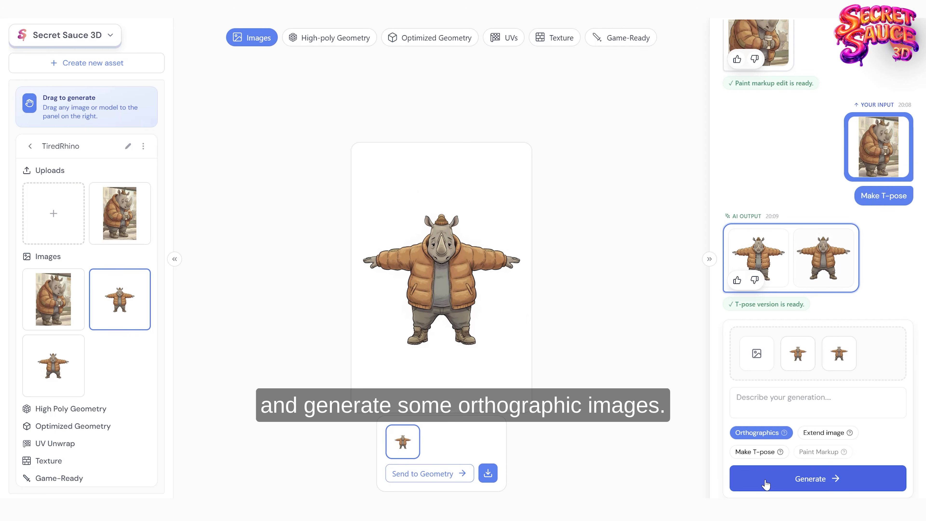
pyautogui.click(804, 485)
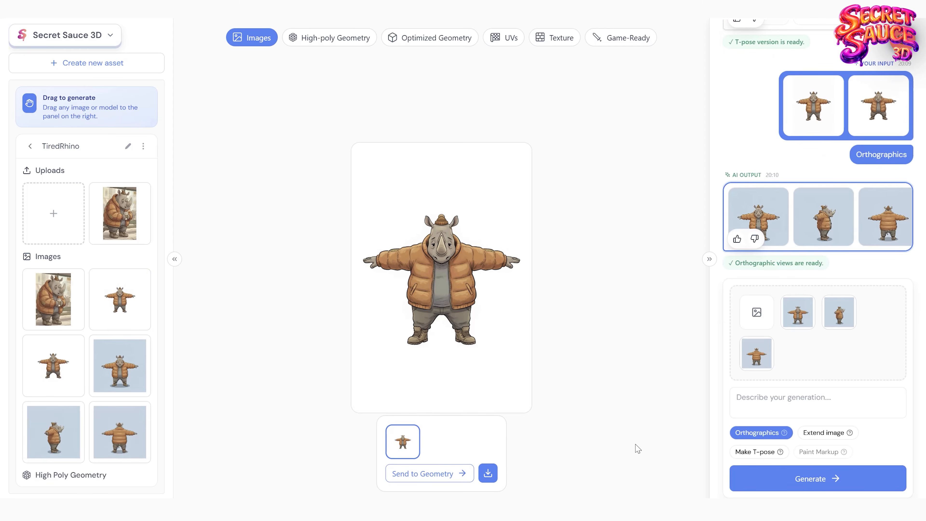
# Step: Review the generated front, side and back orthographic views of the rhino one by one
pyautogui.click(121, 362)
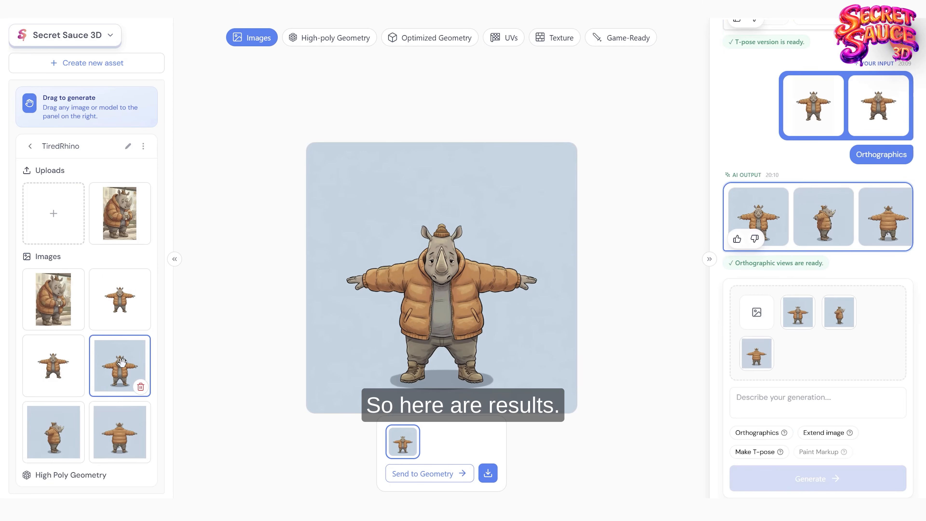
pyautogui.click(60, 420)
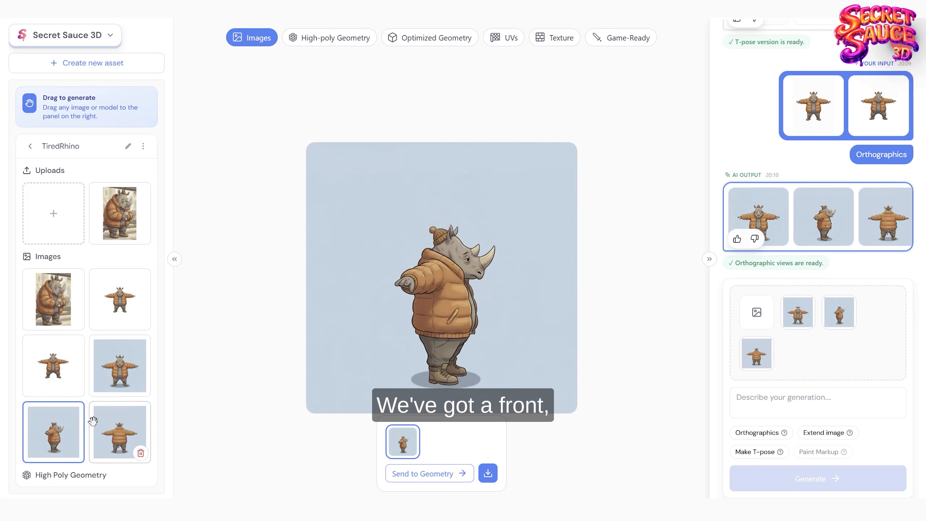
pyautogui.click(111, 423)
pyautogui.click(67, 417)
pyautogui.click(128, 365)
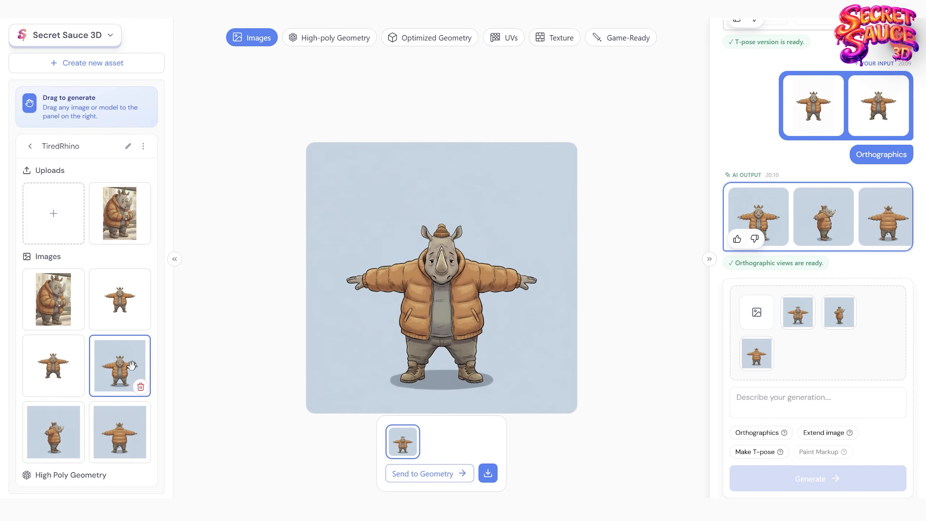
# Step: Select the whole set of orthographic views and send it to High-poly geometry
pyautogui.click(809, 217)
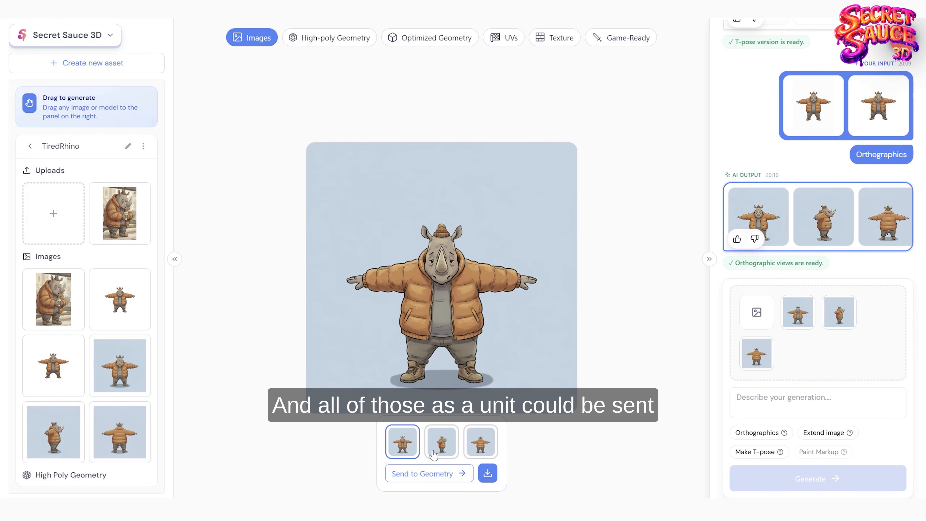
pyautogui.click(435, 473)
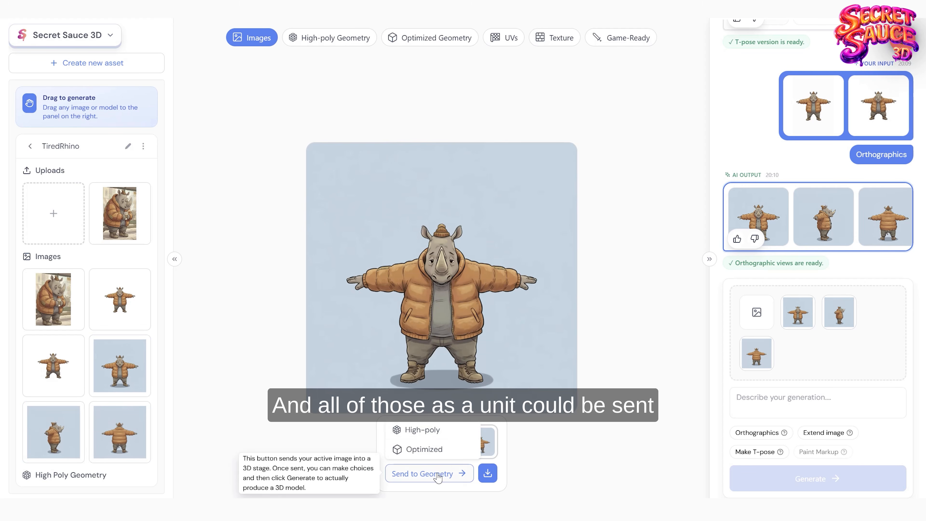
pyautogui.click(424, 430)
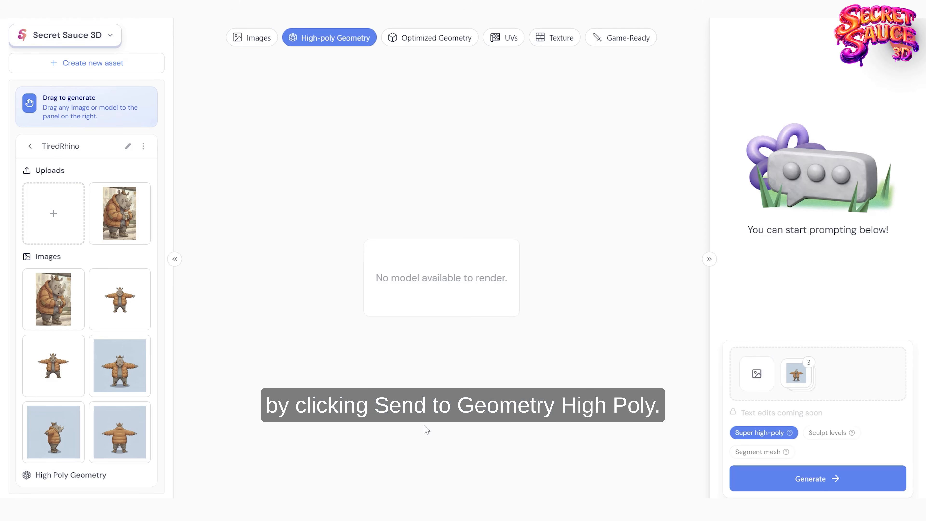
# Step: Remove the Back and Right images from the multiple-view set, keep only the Front view, and finish the view setup
pyautogui.click(797, 380)
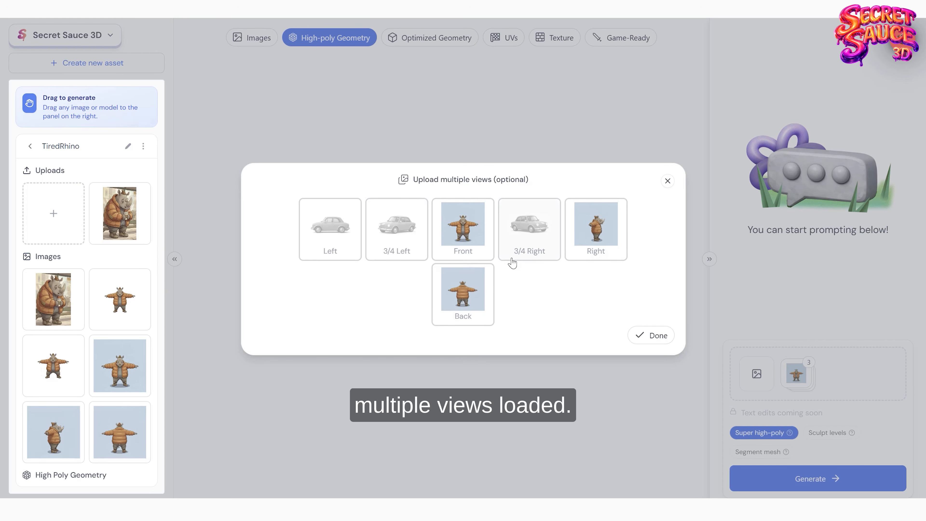
pyautogui.moveTo(465, 295)
pyautogui.mouseDown()
pyautogui.moveTo(532, 226)
pyautogui.moveTo(470, 293)
pyautogui.mouseUp()
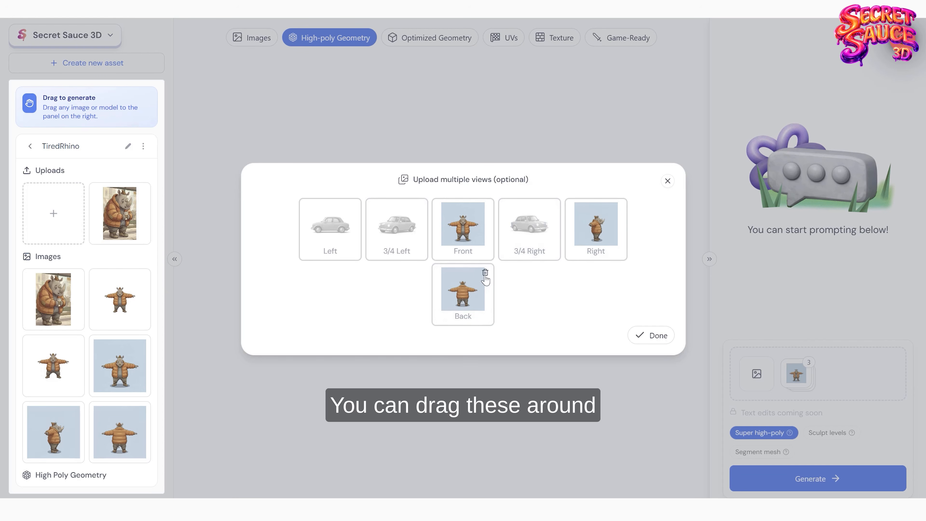
pyautogui.click(485, 273)
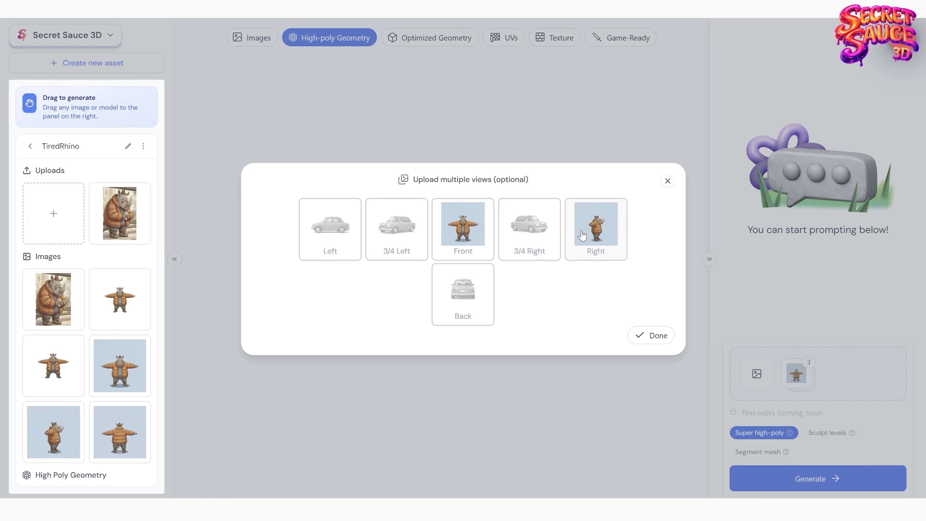
pyautogui.click(616, 212)
pyautogui.click(650, 334)
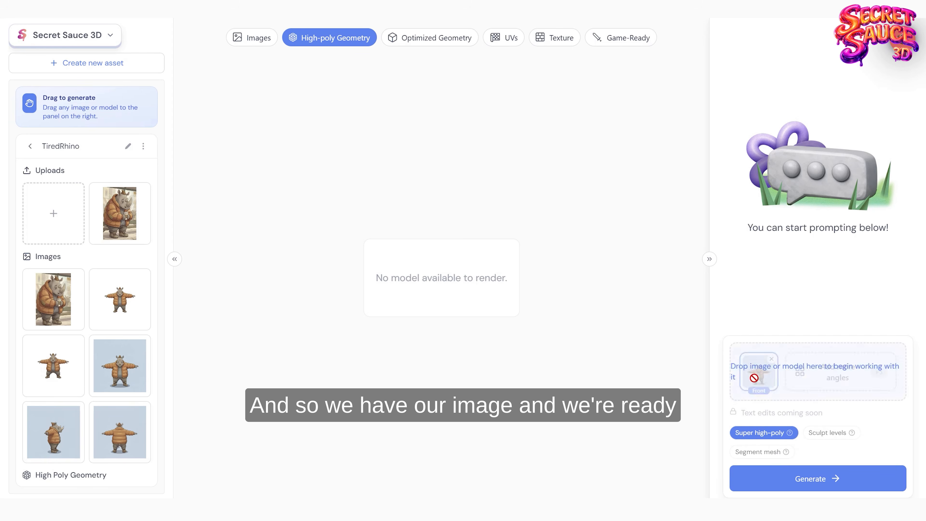
# Step: Generate a Super high-poly model from the front orthographic rhino image
pyautogui.click(133, 346)
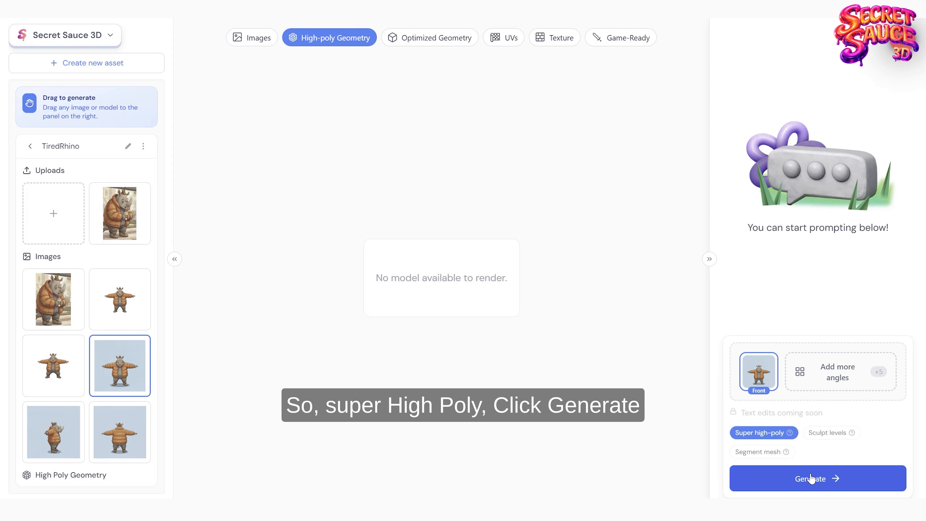
pyautogui.click(782, 478)
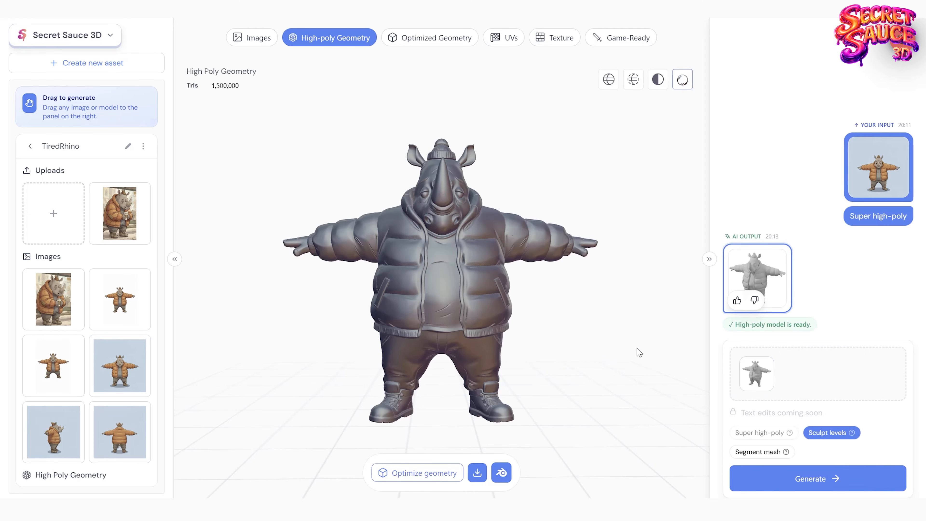
# Step: Inspect the high-poly rhino's front and back, and generate a segmented version using Segment mesh
pyautogui.moveTo(569, 363); pyautogui.dragTo(417, 350)
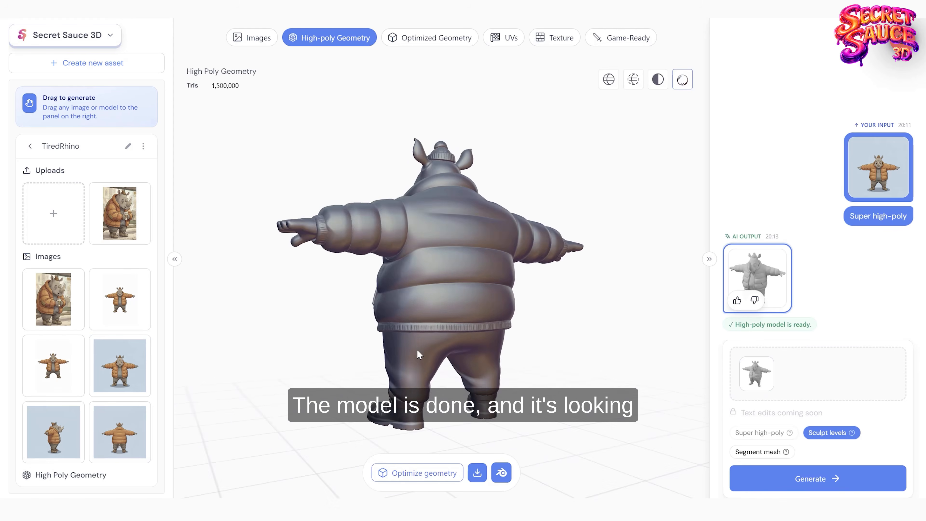
pyautogui.scroll(3, 525, 329)
pyautogui.moveTo(565, 297); pyautogui.dragTo(476, 346)
pyautogui.moveTo(443, 311); pyautogui.dragTo(565, 386)
pyautogui.click(747, 451)
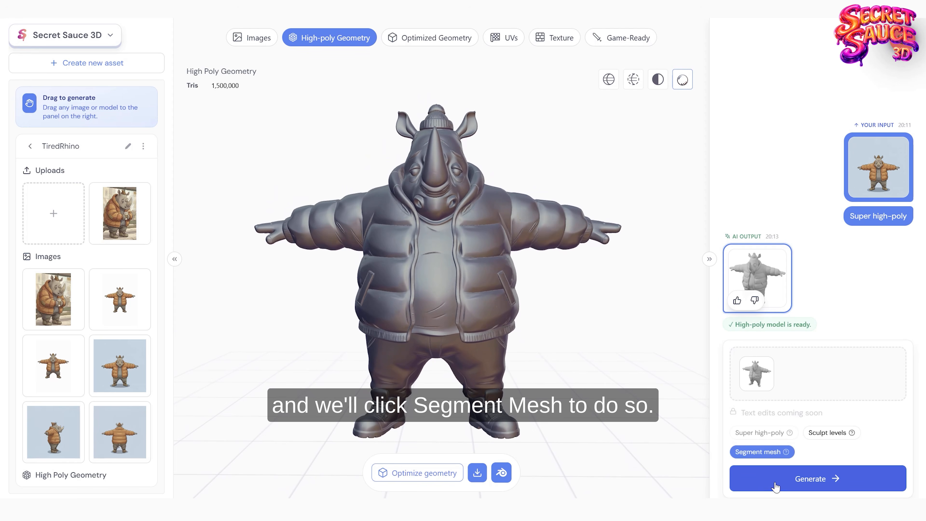
pyautogui.click(782, 487)
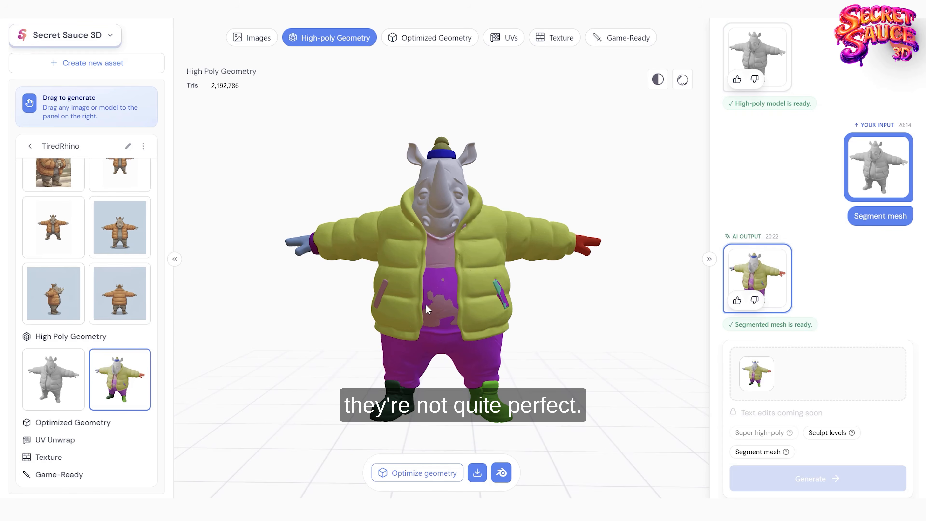
# Step: Examine how the segmented rhino mesh is divided around the shirt, jacket and pockets
pyautogui.moveTo(426, 298); pyautogui.dragTo(526, 368)
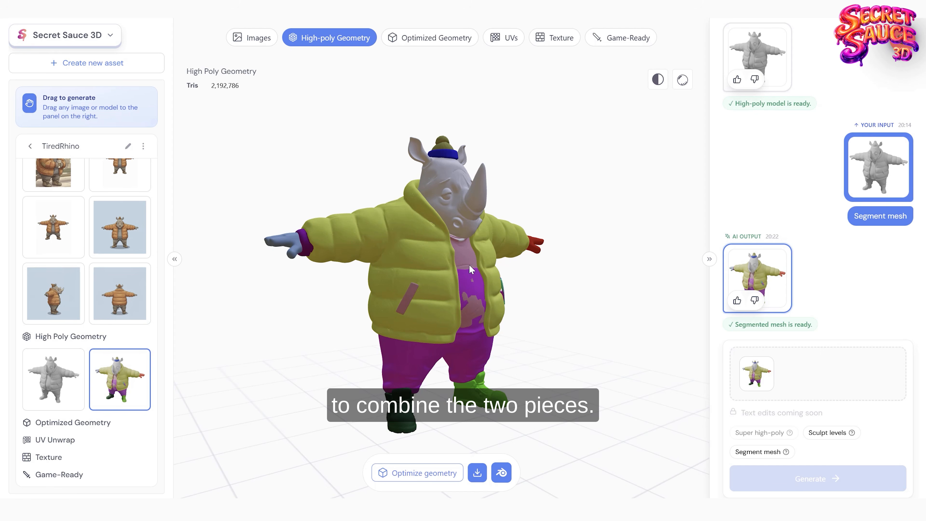
pyautogui.moveTo(494, 306); pyautogui.dragTo(465, 317)
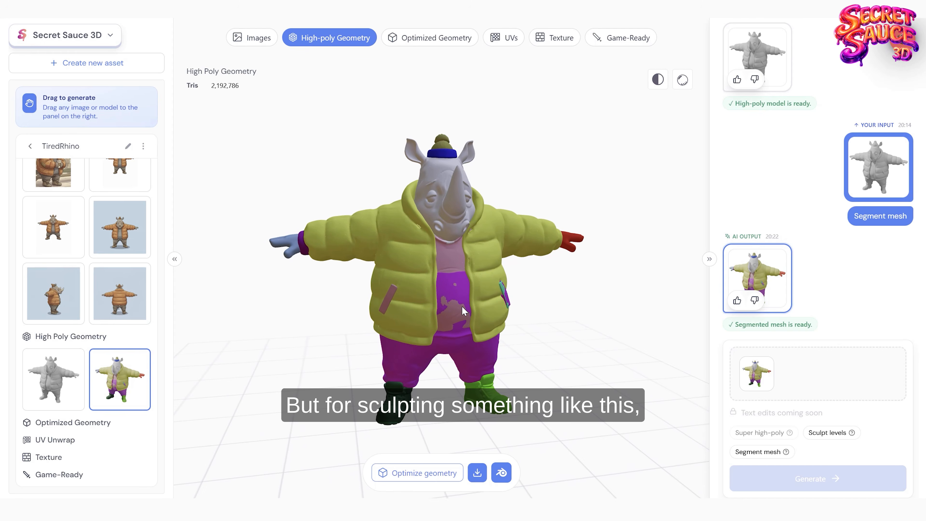
pyautogui.click(477, 473)
pyautogui.click(462, 379)
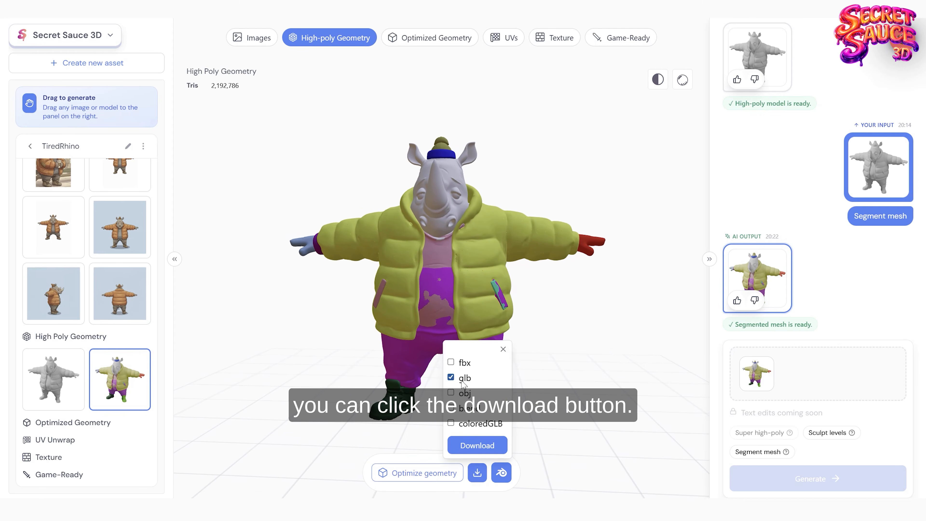
pyautogui.click(451, 362)
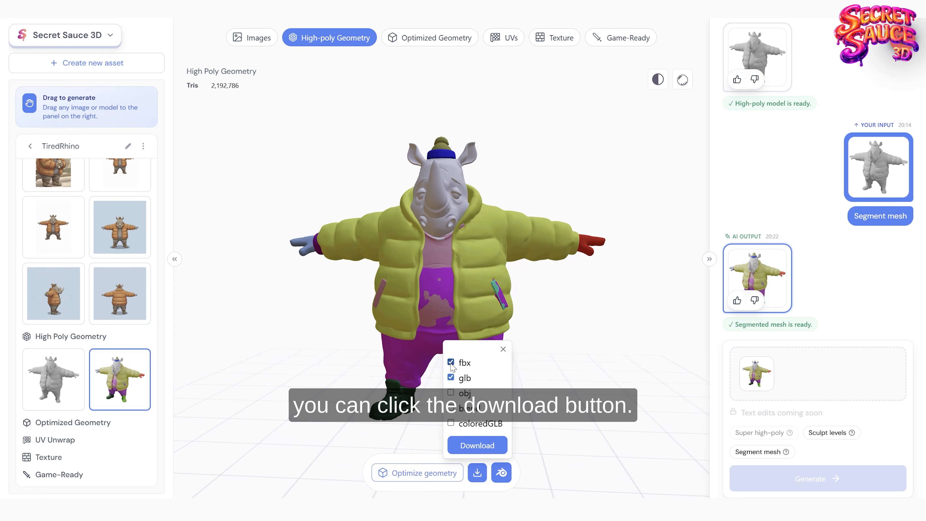
pyautogui.click(502, 350)
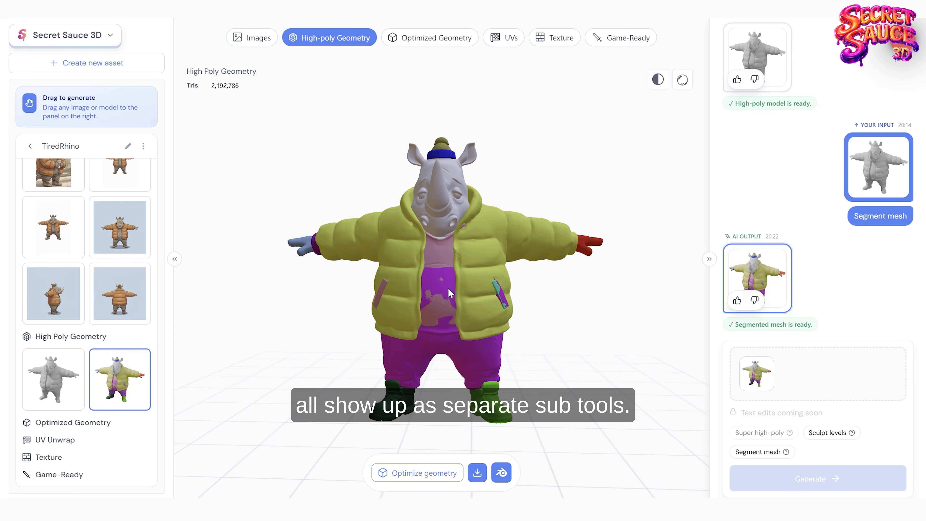
# Step: Select the Sculpt levels option for the segmented rhino mesh and view the model from the side and front
pyautogui.moveTo(447, 288); pyautogui.dragTo(487, 245)
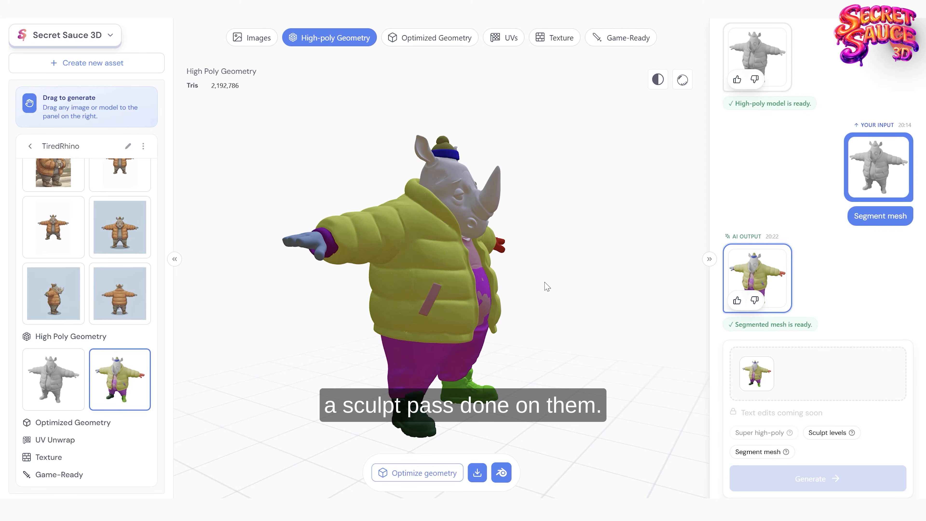
pyautogui.moveTo(545, 286); pyautogui.dragTo(524, 308)
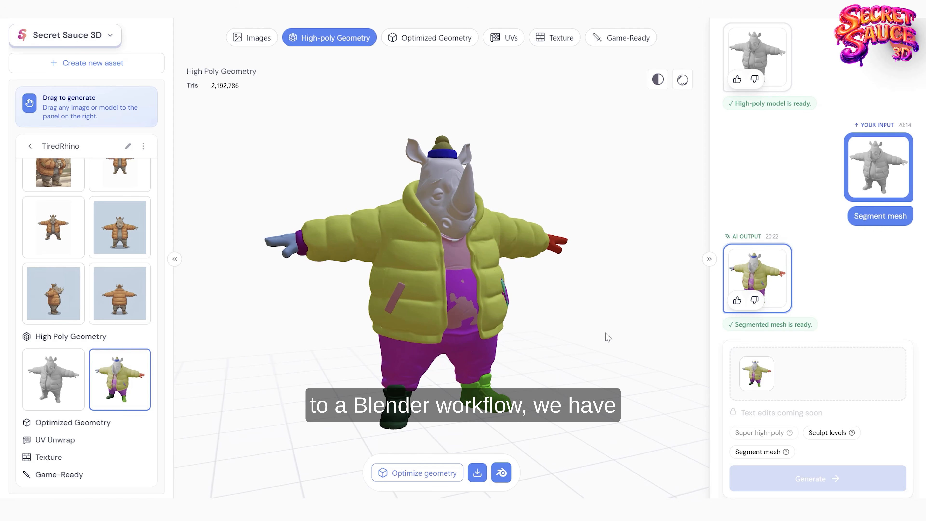
pyautogui.click(823, 434)
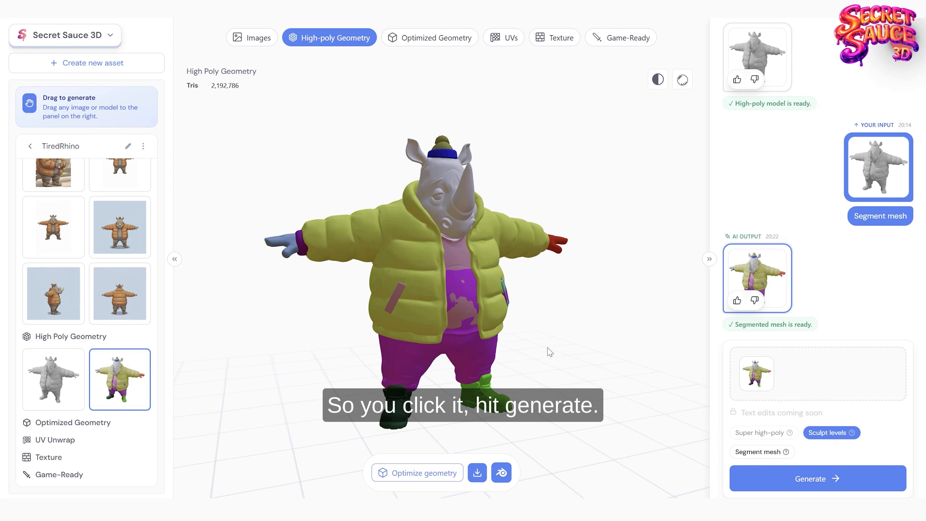
pyautogui.moveTo(552, 326); pyautogui.dragTo(542, 324)
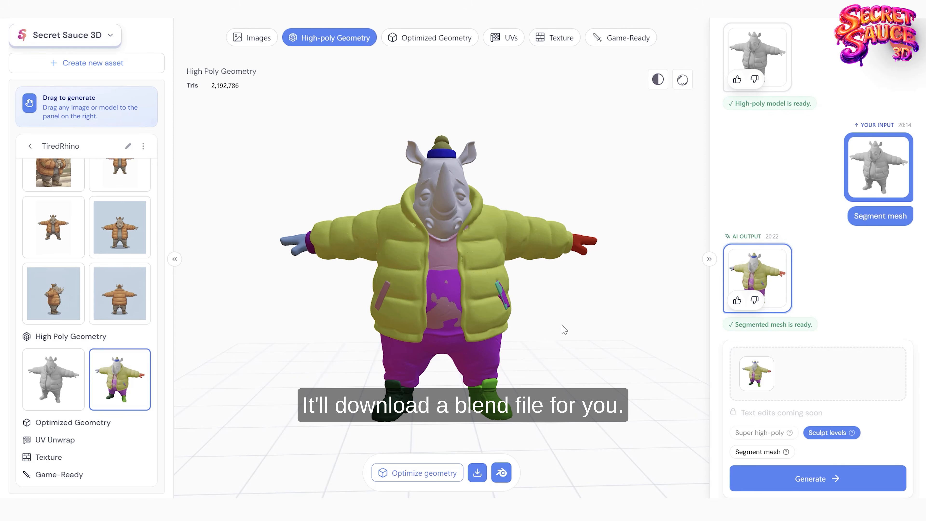
pyautogui.moveTo(561, 325); pyautogui.dragTo(565, 326)
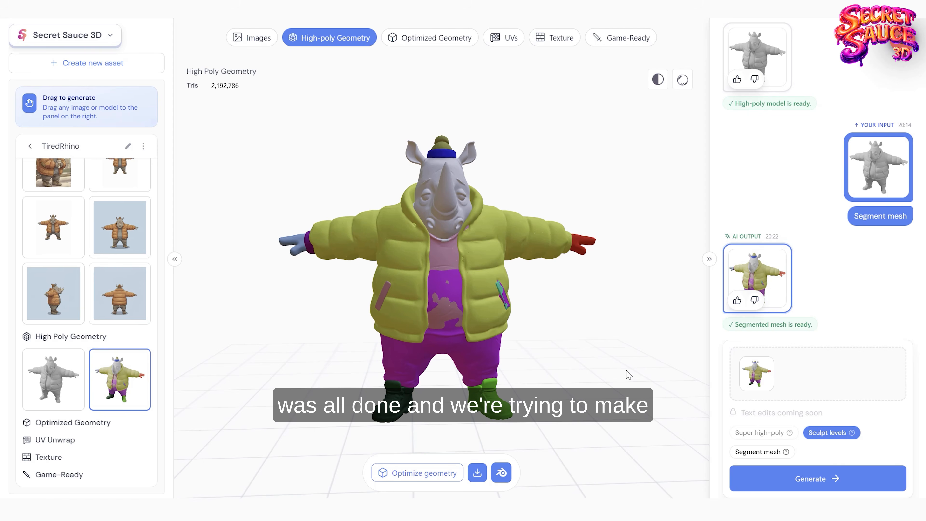
pyautogui.moveTo(469, 270)
pyautogui.mouseDown()
pyautogui.moveTo(439, 272)
pyautogui.moveTo(457, 274)
pyautogui.mouseUp()
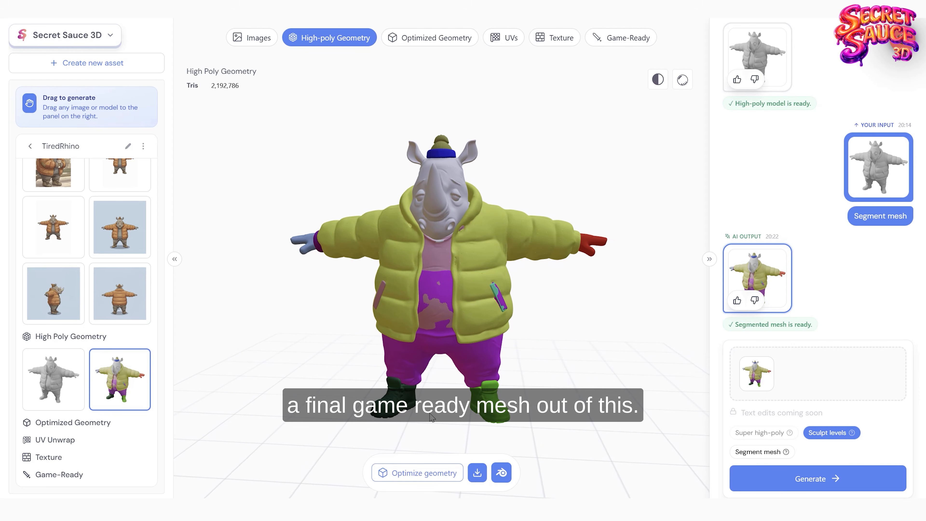
# Step: Send the segmented rhino mesh to geometry optimization and open its Retopo Combine Groups setup
pyautogui.click(419, 473)
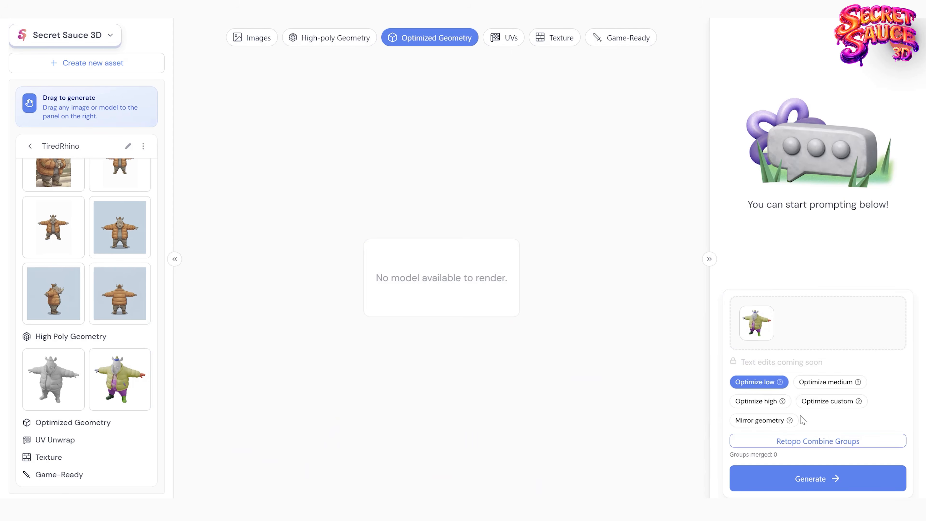
pyautogui.moveTo(800, 445)
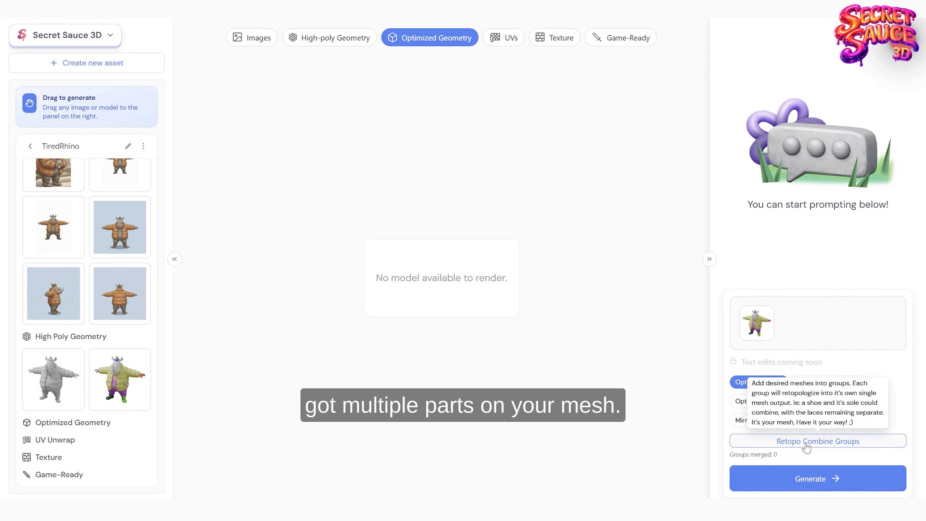
pyautogui.click(805, 445)
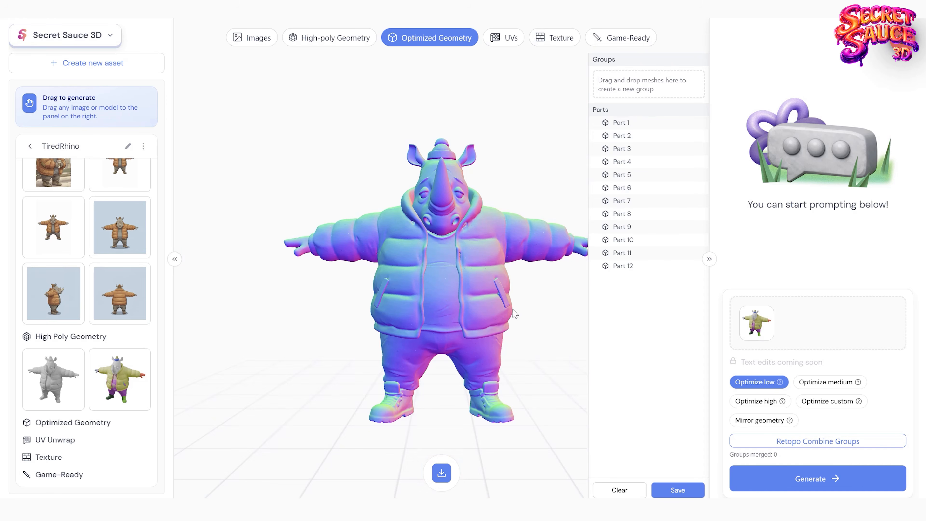
# Step: Combine the two hat pieces, Part 5 and Part 9, into a new retopology group
pyautogui.scroll(3, 519, 310)
pyautogui.scroll(-2, 505, 305)
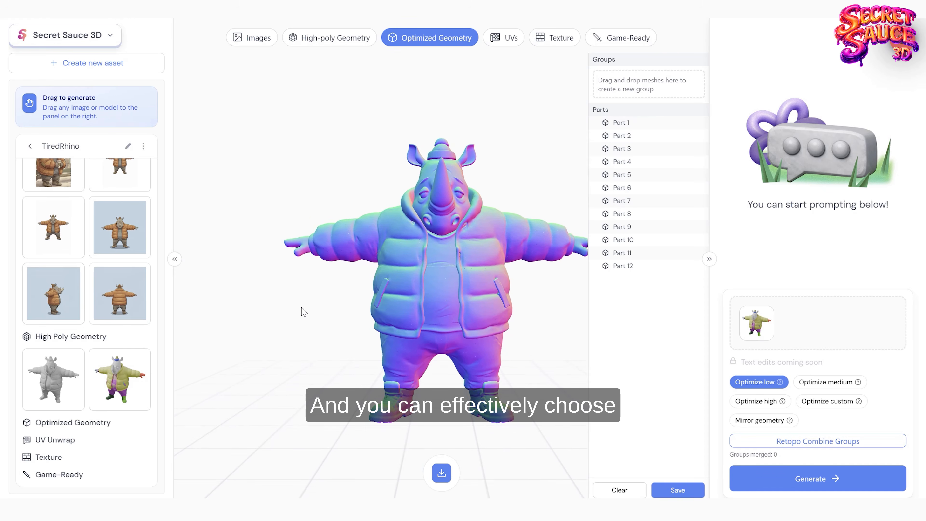
pyautogui.moveTo(302, 310); pyautogui.dragTo(323, 297)
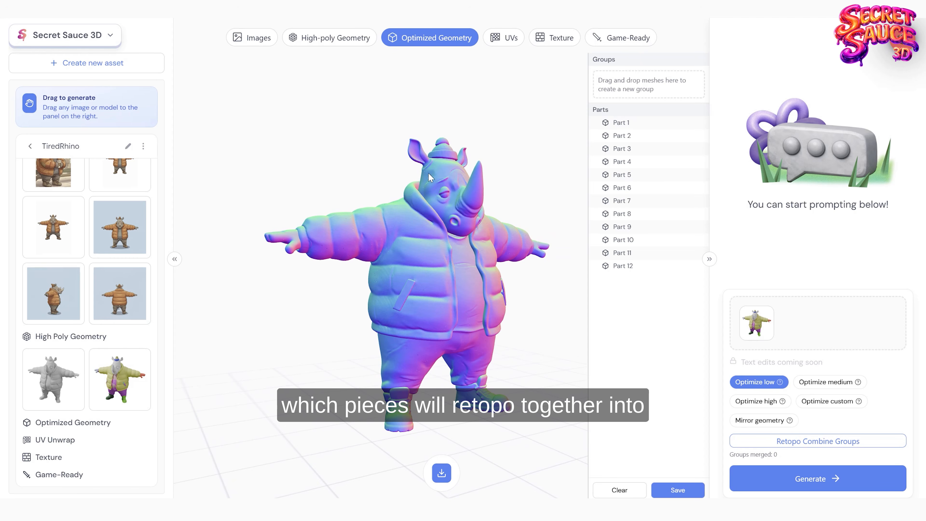
pyautogui.scroll(2, 368, 160)
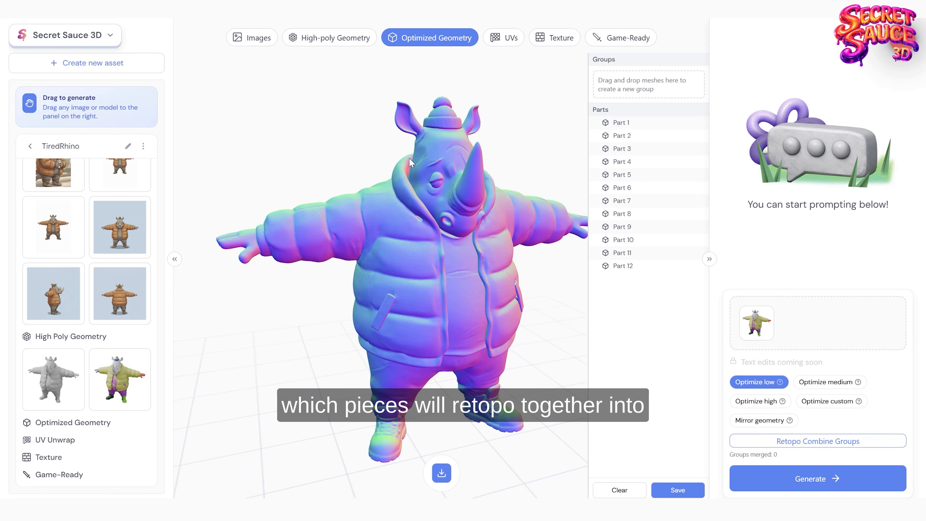
pyautogui.moveTo(339, 162); pyautogui.dragTo(340, 151)
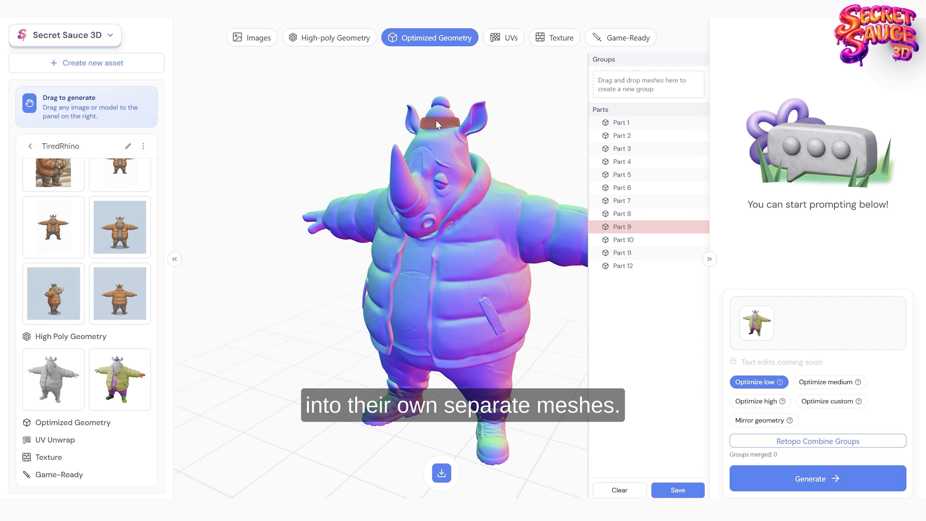
pyautogui.click(439, 111)
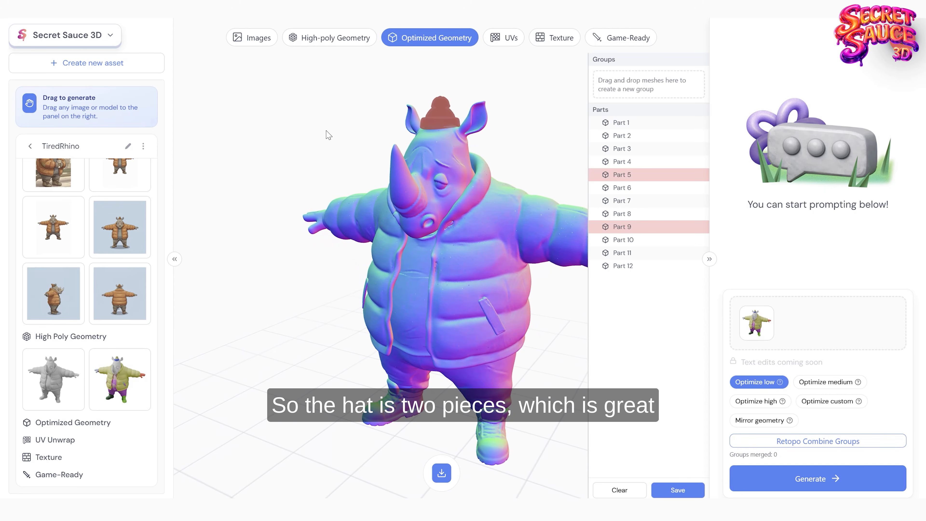
pyautogui.moveTo(327, 135); pyautogui.dragTo(285, 123)
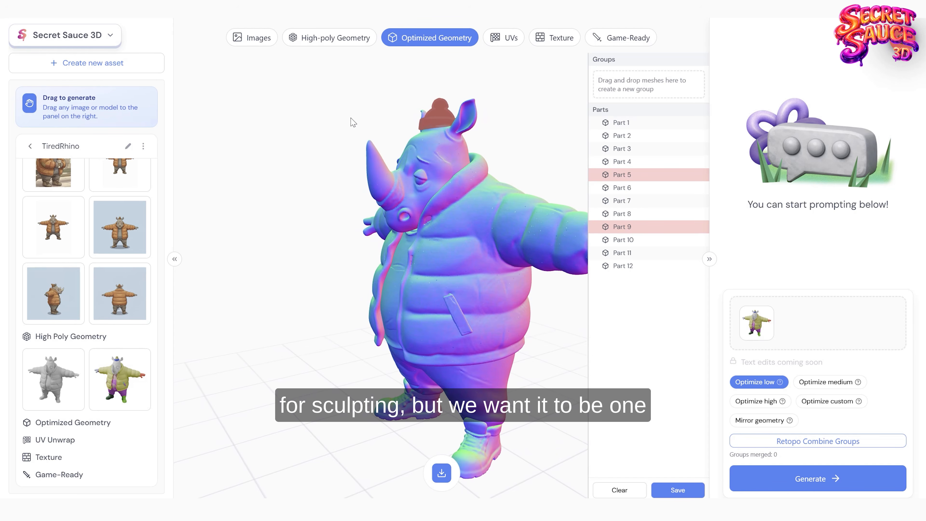
pyautogui.moveTo(643, 177); pyautogui.dragTo(645, 87)
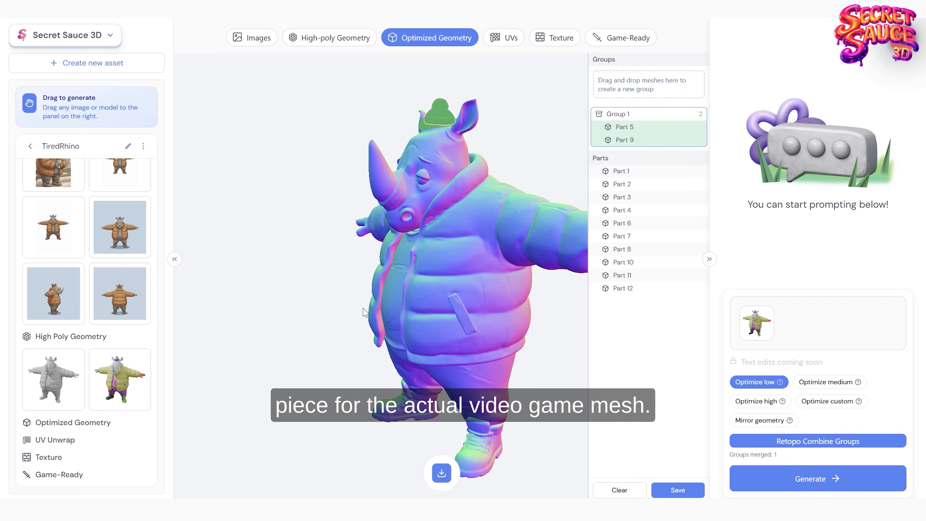
# Step: Combine the jacket, pockets, shirt, trousers, hands and shoes into a second retopology group, leaving only the head, Part 7, ungrouped
pyautogui.moveTo(363, 308); pyautogui.dragTo(331, 315)
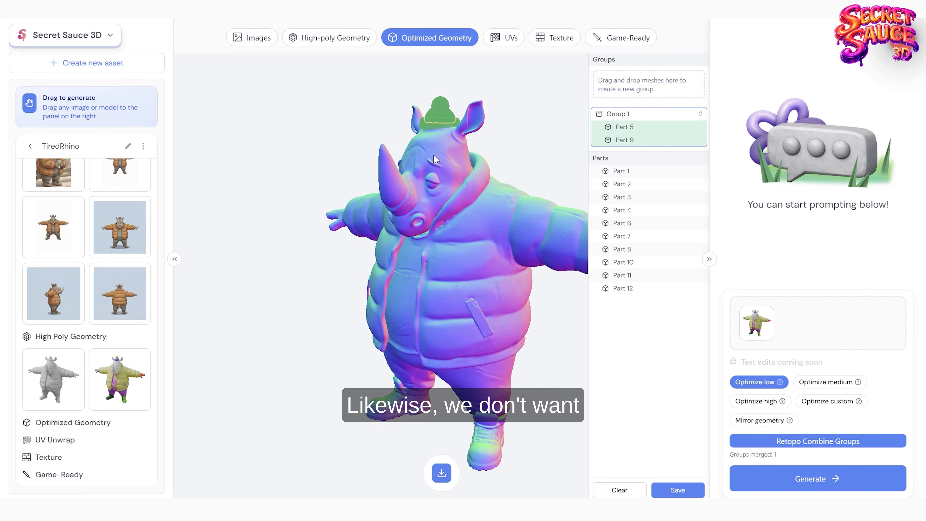
pyautogui.moveTo(288, 288); pyautogui.dragTo(346, 257)
pyautogui.scroll(-2, 348, 241)
pyautogui.moveTo(351, 177); pyautogui.dragTo(343, 252)
pyautogui.scroll(-2, 343, 252)
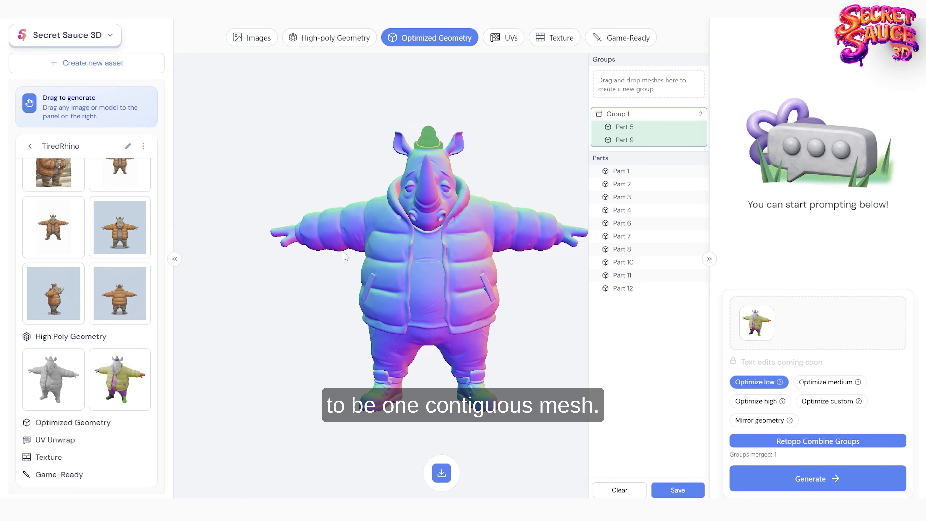
pyautogui.moveTo(330, 299); pyautogui.dragTo(322, 292, button='right')
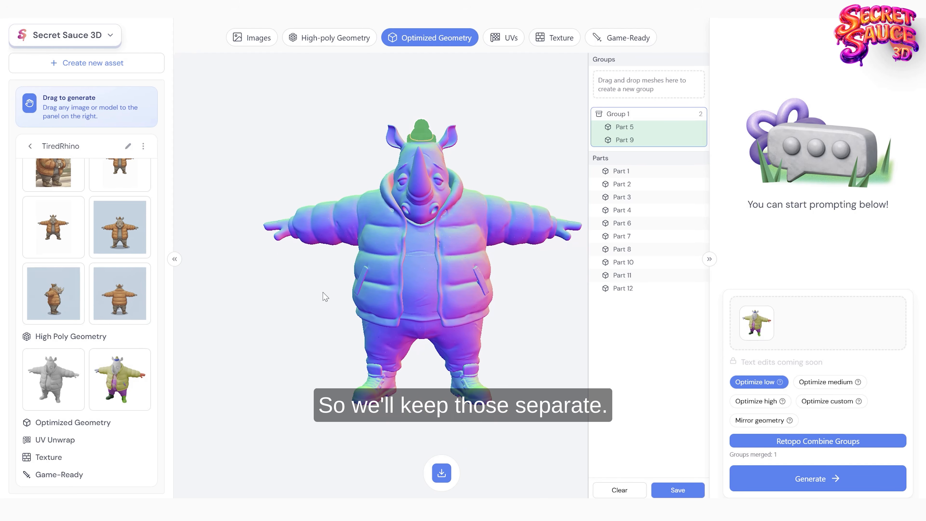
pyautogui.click(464, 262)
pyautogui.moveTo(483, 287); pyautogui.dragTo(476, 280, button='right')
pyautogui.click(476, 280)
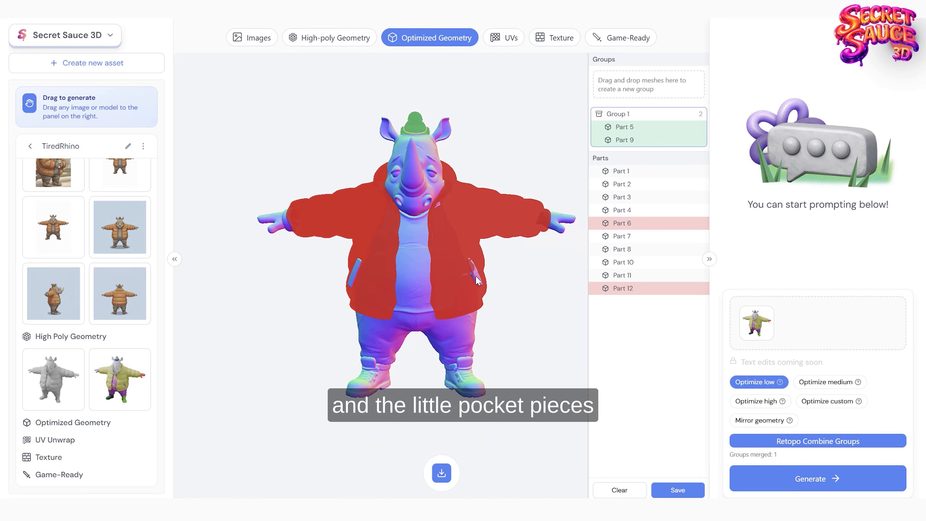
pyautogui.click(483, 291)
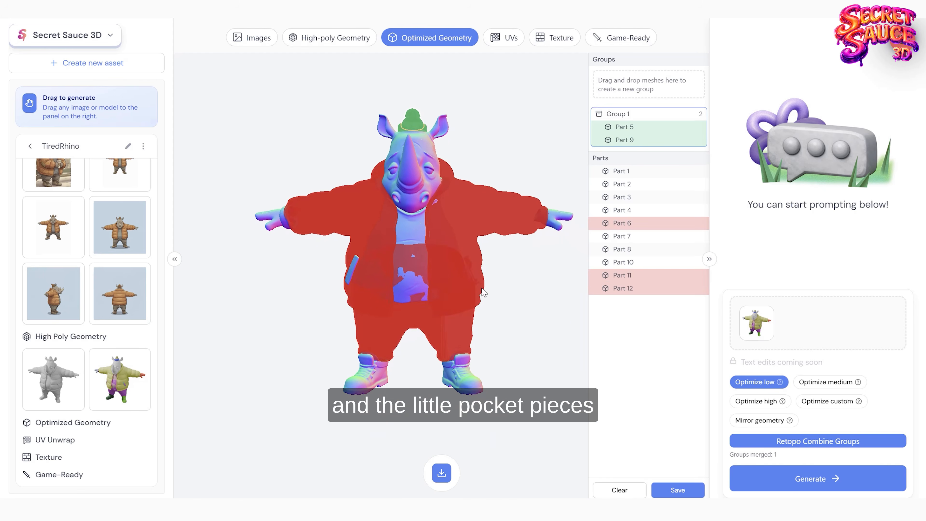
pyautogui.click(352, 268)
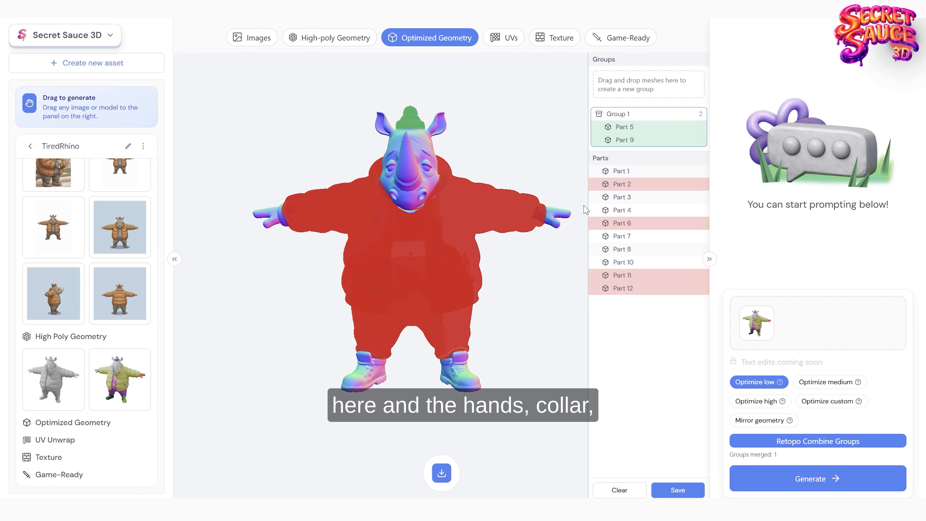
pyautogui.click(554, 225)
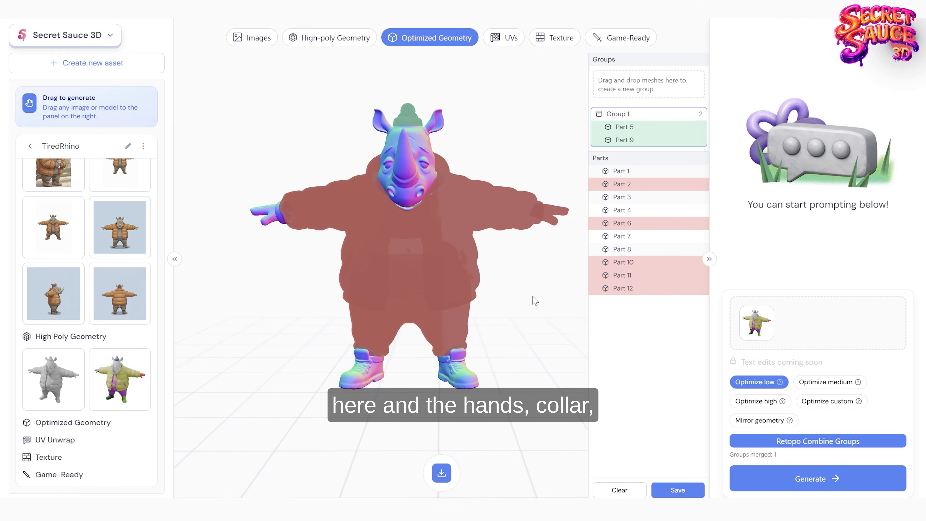
pyautogui.click(270, 222)
pyautogui.click(277, 219)
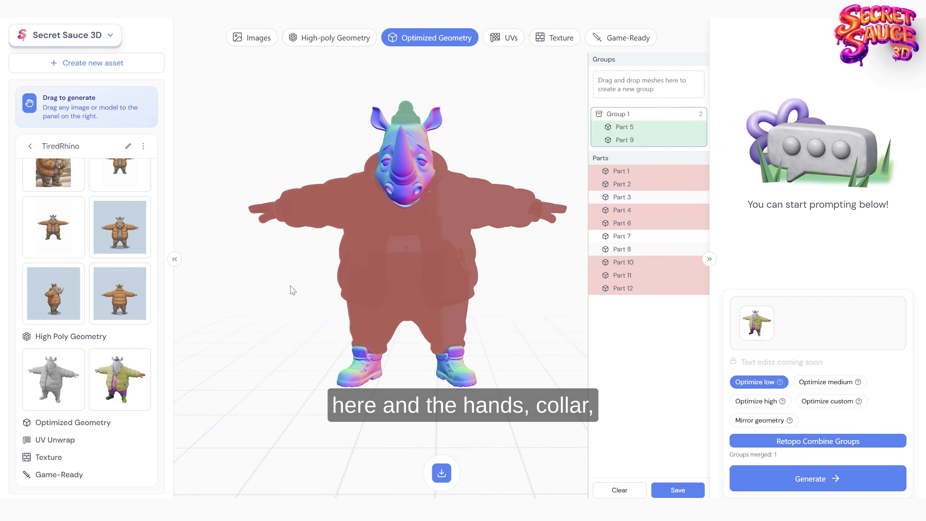
pyautogui.click(448, 371)
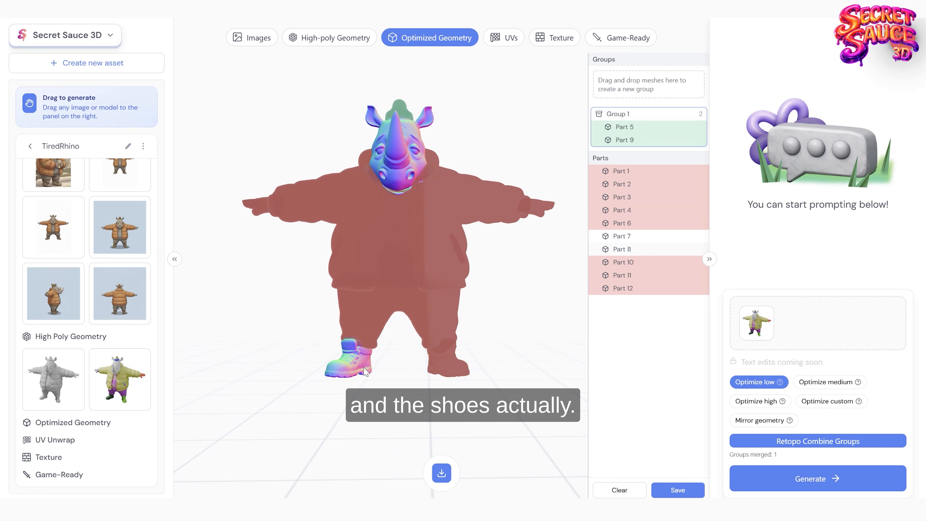
pyautogui.click(366, 371)
pyautogui.moveTo(367, 371); pyautogui.dragTo(339, 297)
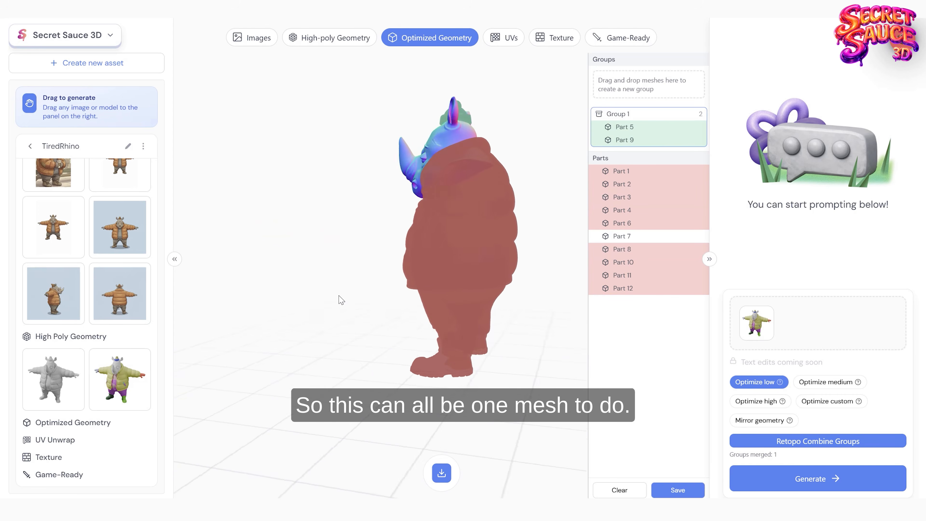
pyautogui.moveTo(622, 185); pyautogui.dragTo(640, 92)
pyautogui.moveTo(331, 206); pyautogui.dragTo(514, 274)
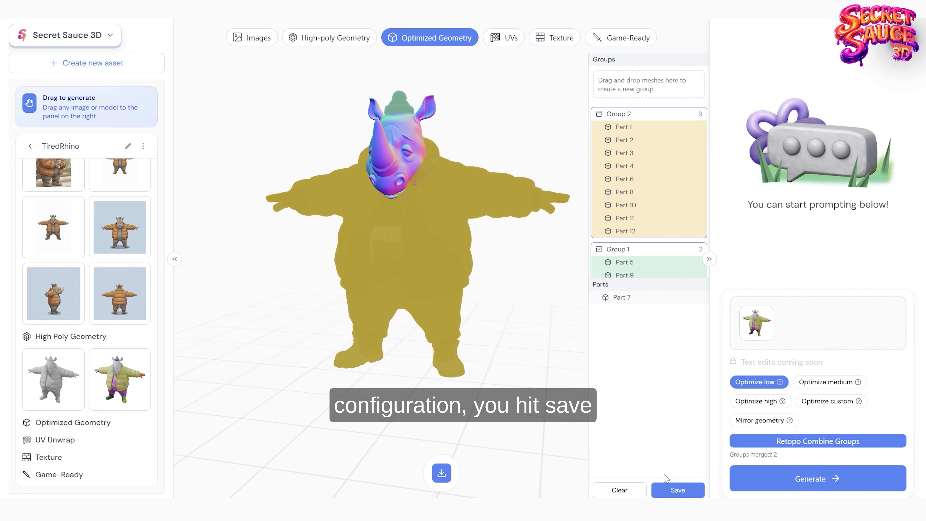
# Step: Save the retopology groups and generate the optimized rhino geometry with Optimize high
pyautogui.click(678, 490)
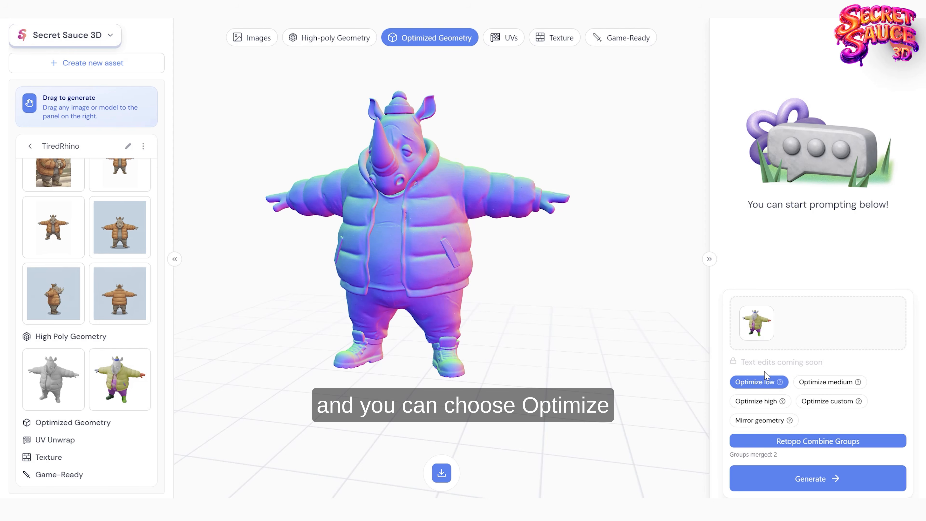
pyautogui.click(763, 401)
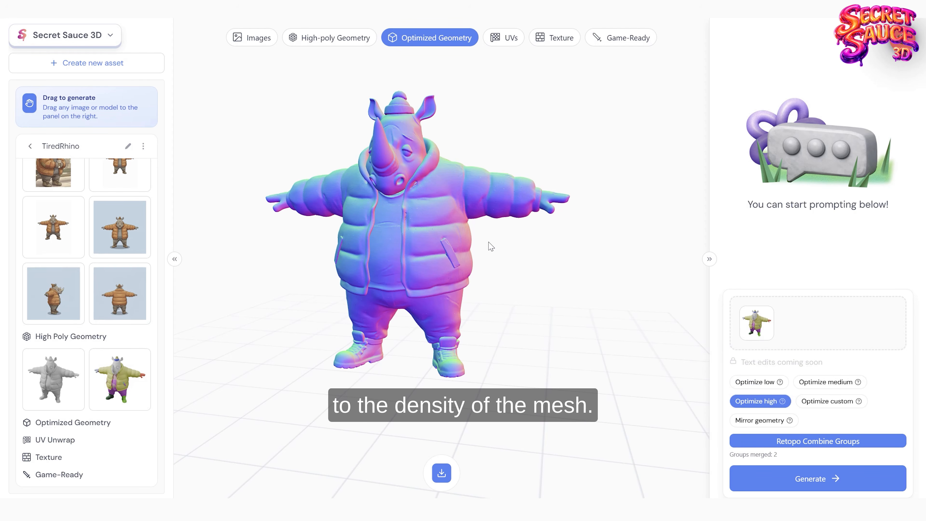
pyautogui.moveTo(489, 242); pyautogui.dragTo(514, 279, button='right')
pyautogui.moveTo(522, 276); pyautogui.dragTo(533, 272)
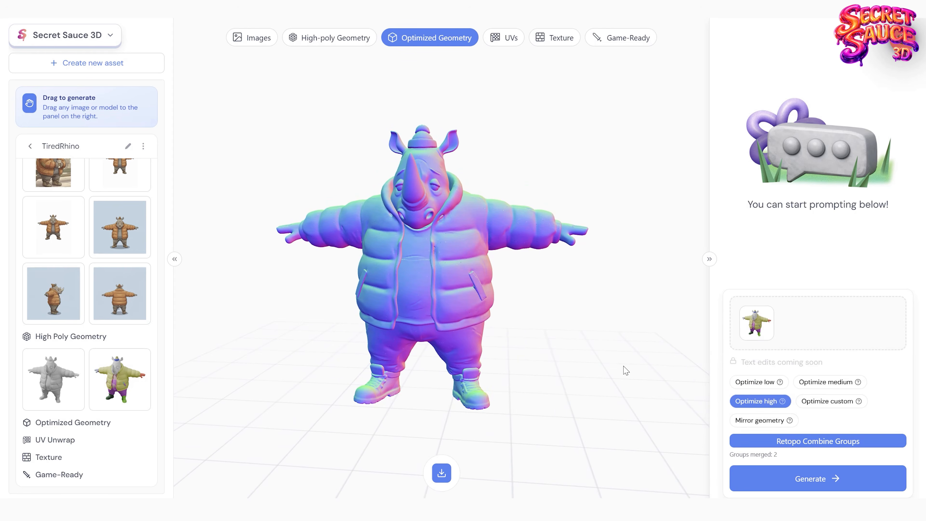
pyautogui.click(818, 477)
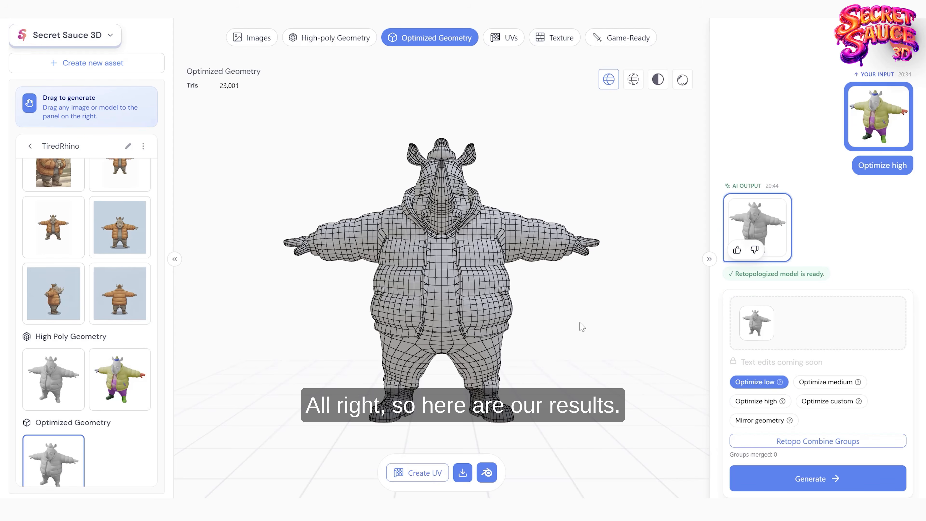
# Step: Examine the wireframe topology of the optimized rhino's hat, ears and head up close
pyautogui.moveTo(595, 343); pyautogui.dragTo(483, 272)
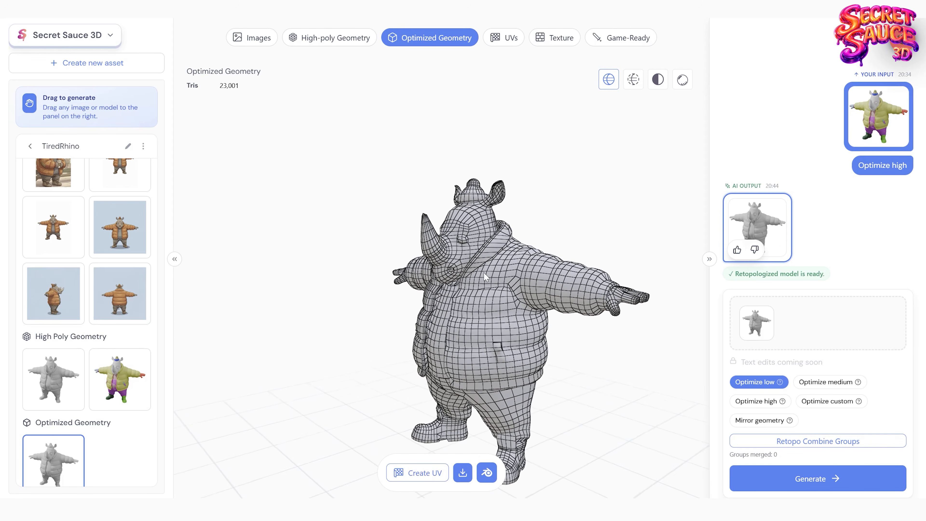
pyautogui.scroll(3, 473, 272)
pyautogui.scroll(6, 472, 271)
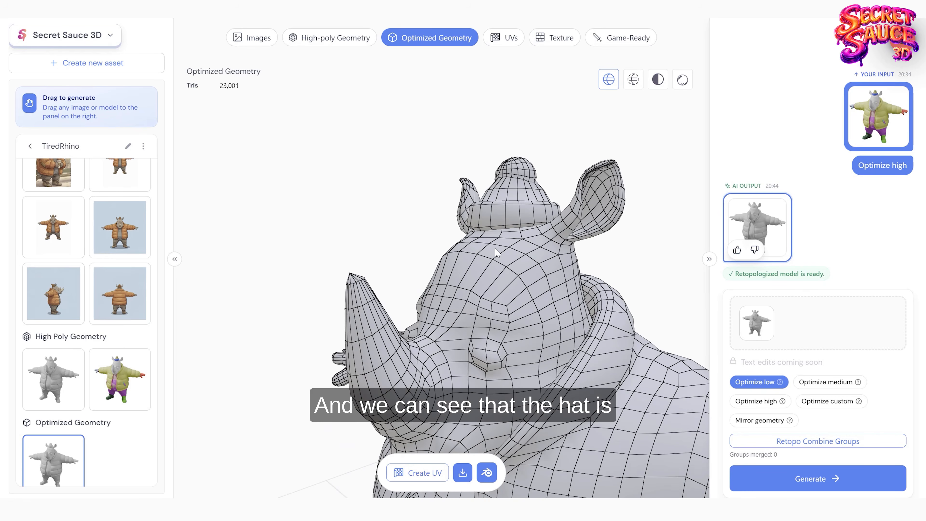
pyautogui.moveTo(513, 207); pyautogui.dragTo(513, 271)
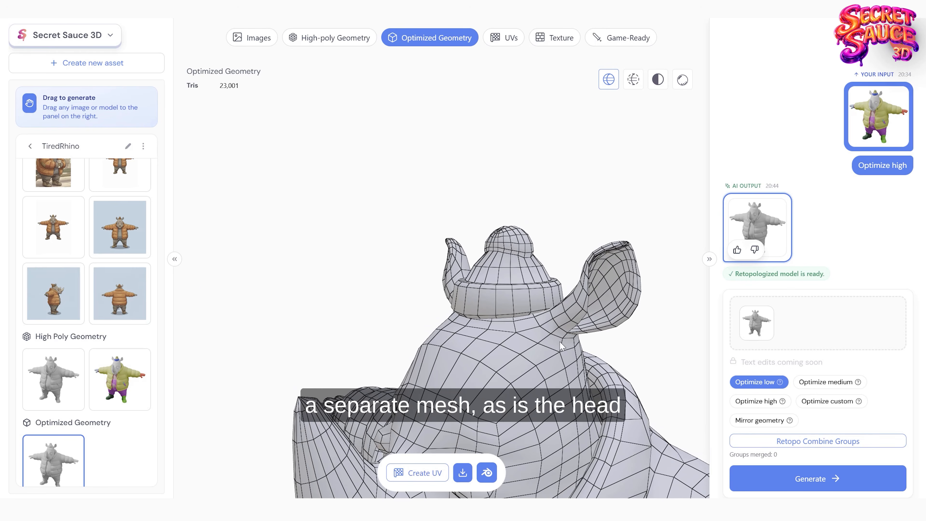
pyautogui.moveTo(561, 346); pyautogui.dragTo(529, 226)
# Step: Examine the optimized mesh across the jacket, trousers, shoes and hands from several sides
pyautogui.scroll(-3, 536, 284)
pyautogui.moveTo(535, 284); pyautogui.dragTo(507, 140, button='right')
pyautogui.moveTo(495, 280); pyautogui.dragTo(462, 312)
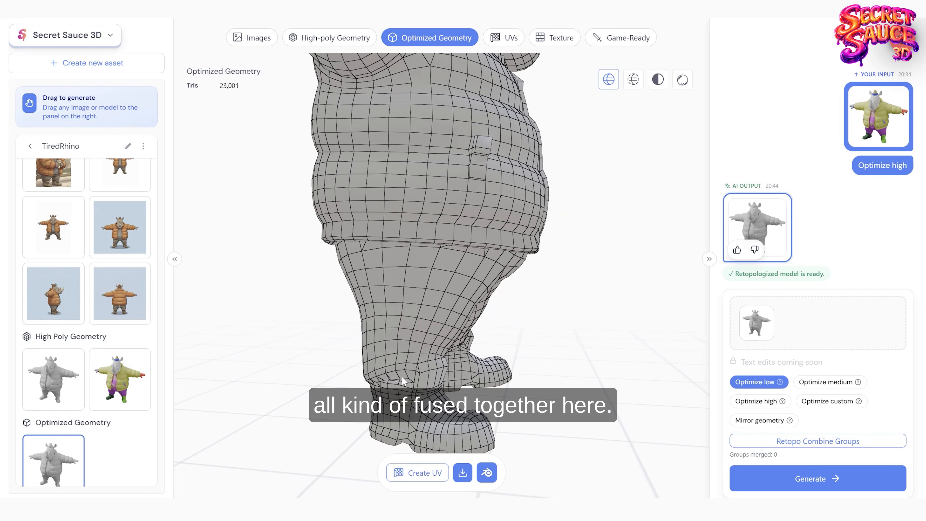
pyautogui.moveTo(401, 376); pyautogui.dragTo(374, 216)
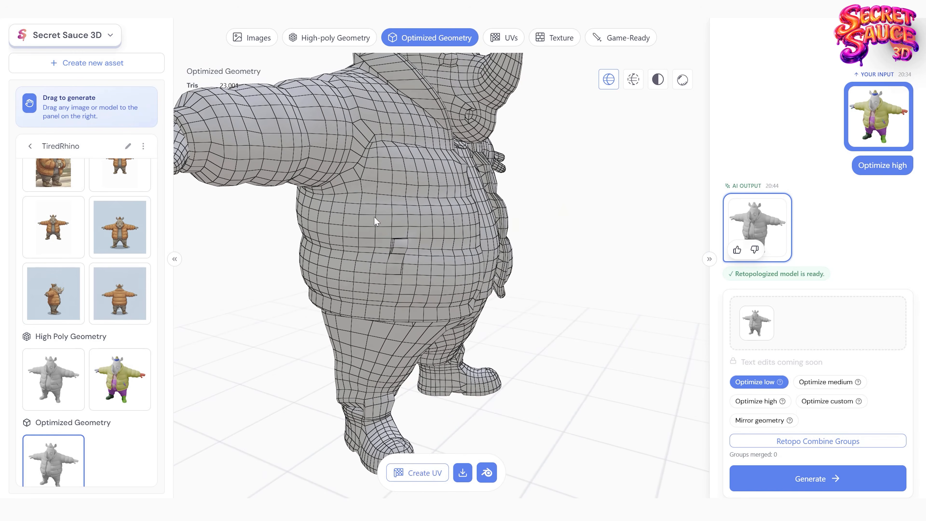
pyautogui.moveTo(516, 227); pyautogui.dragTo(398, 200)
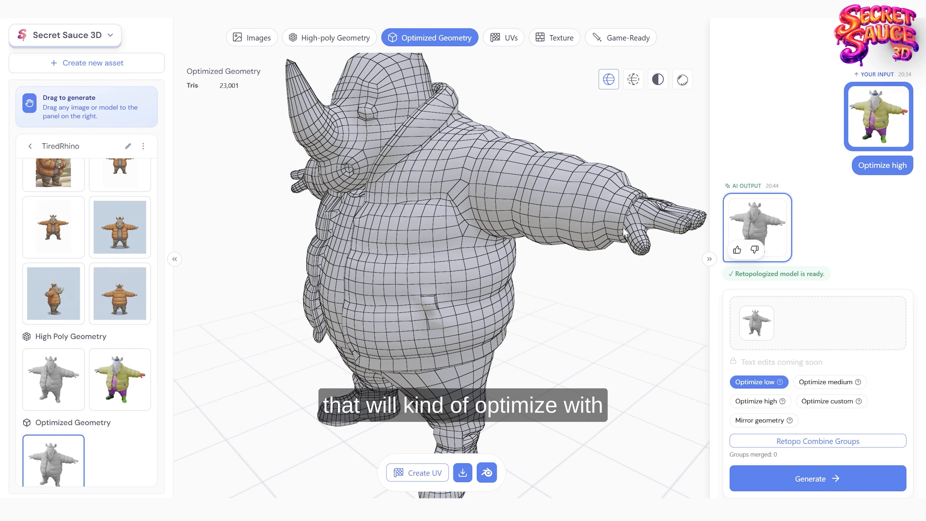
pyautogui.moveTo(624, 232); pyautogui.dragTo(627, 268)
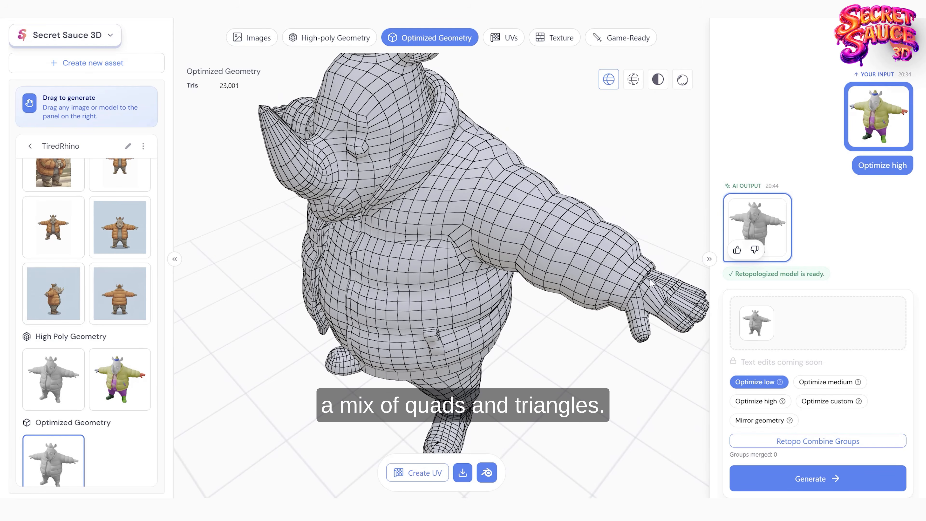
pyautogui.moveTo(443, 311); pyautogui.dragTo(489, 286)
pyautogui.scroll(-5, 489, 284)
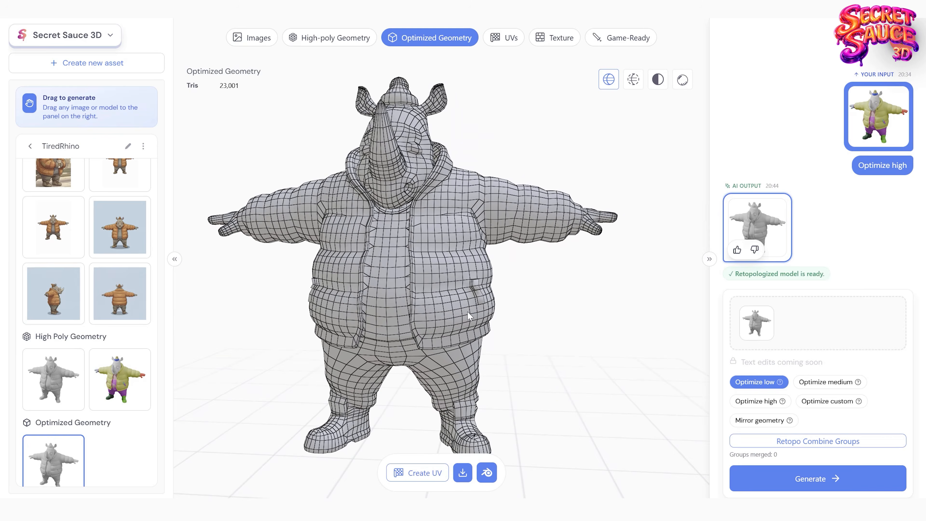
pyautogui.scroll(-3, 489, 295)
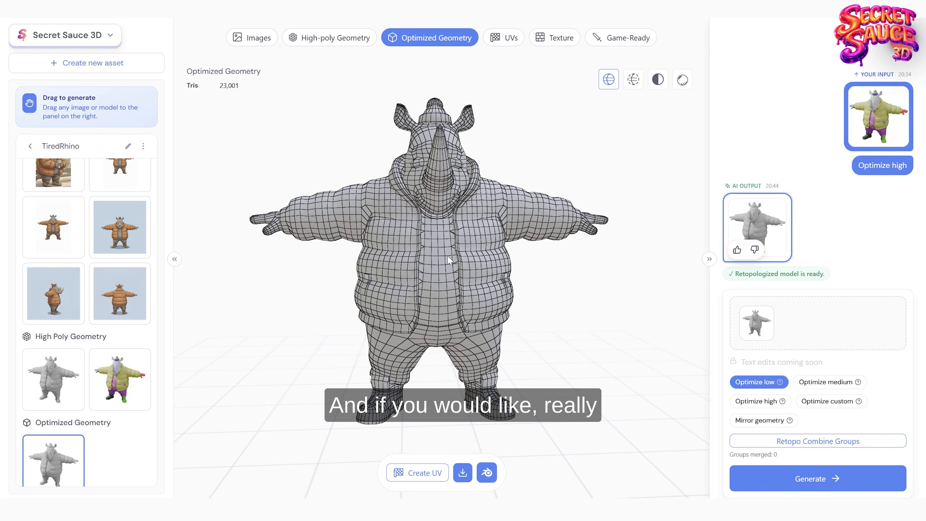
pyautogui.moveTo(408, 254); pyautogui.dragTo(473, 340)
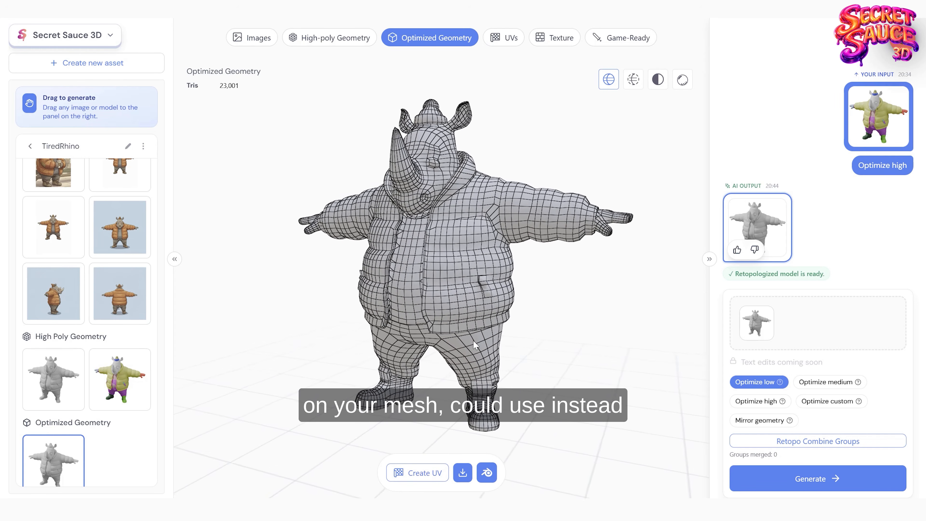
# Step: Open the Optimize custom settings, inspect the Polycount value, and switch Quality over Count off and back on
pyautogui.click(820, 402)
pyautogui.moveTo(828, 302)
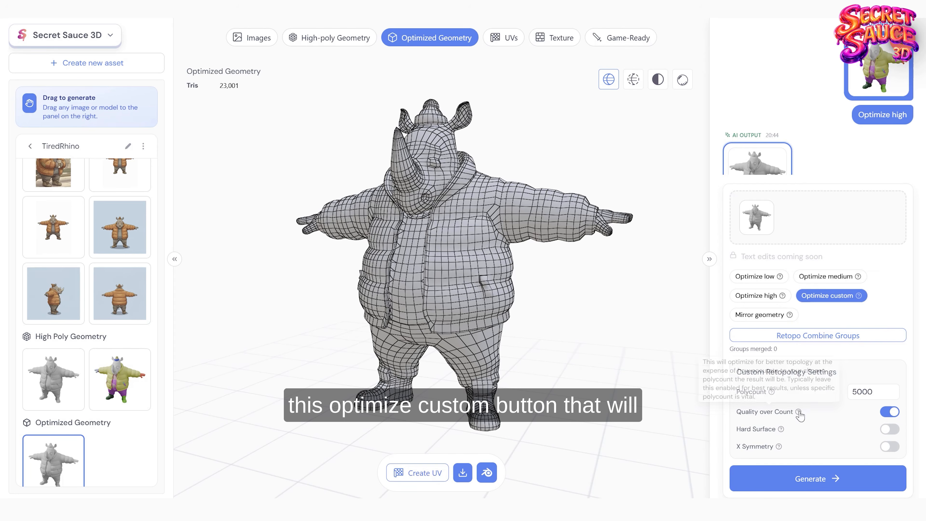
pyautogui.moveTo(874, 392); pyautogui.dragTo(841, 395)
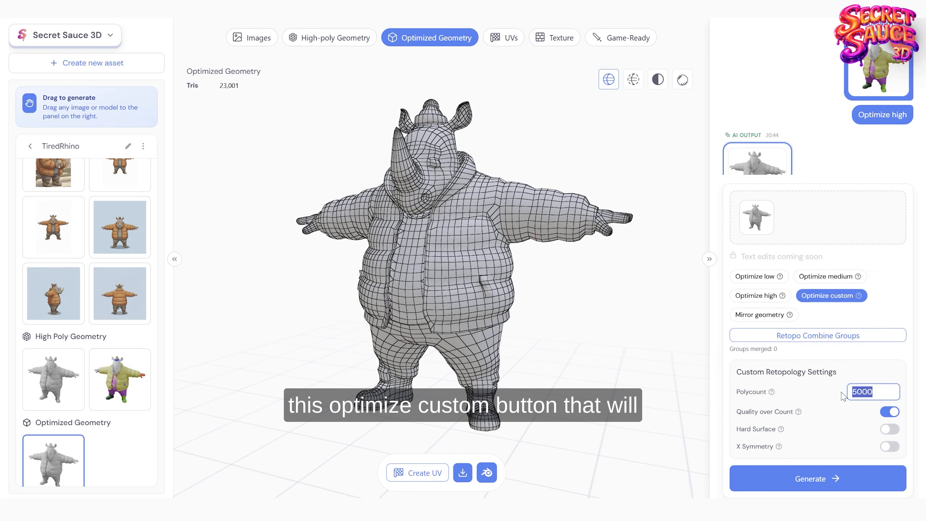
pyautogui.click(876, 390)
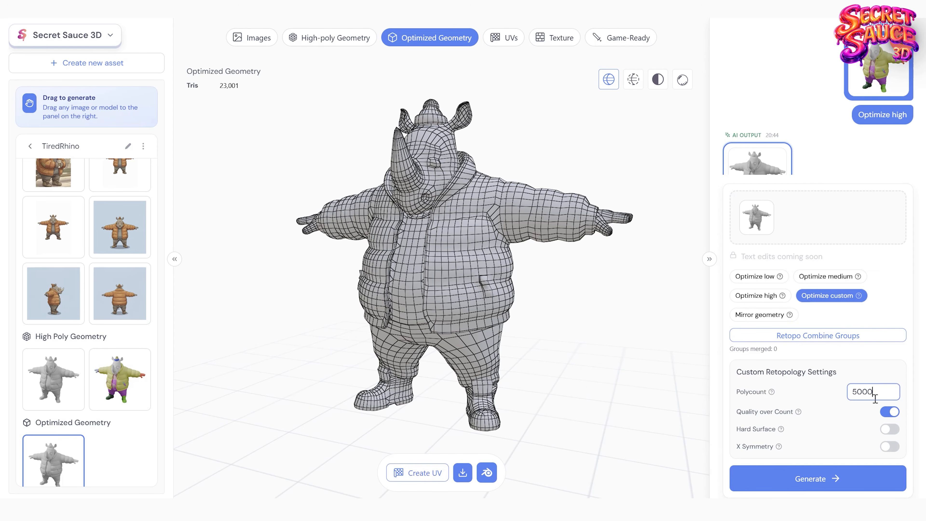
pyautogui.moveTo(879, 392); pyautogui.dragTo(843, 396)
pyautogui.click(881, 392)
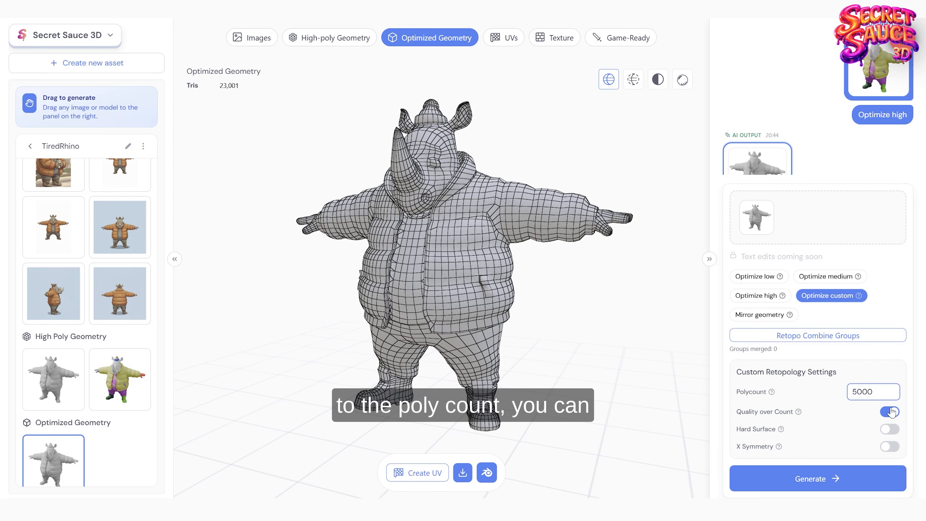
pyautogui.click(891, 411)
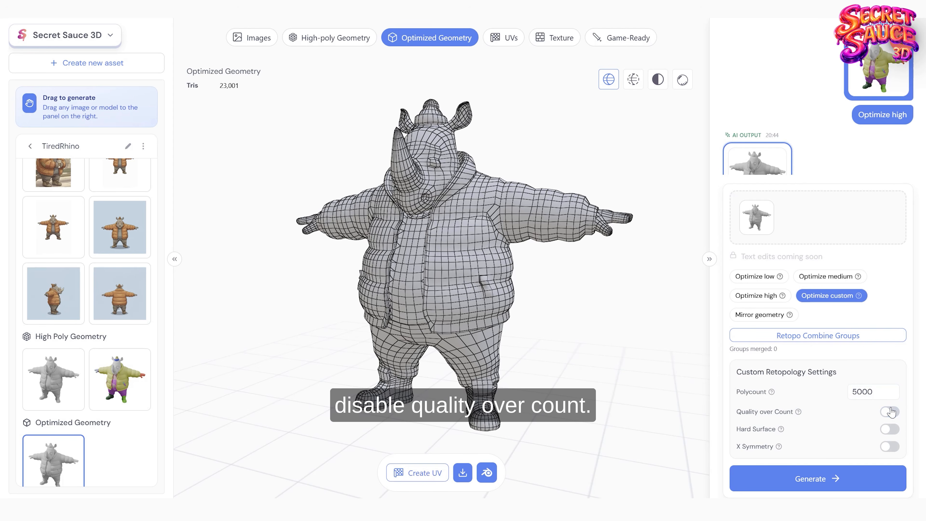
pyautogui.click(890, 411)
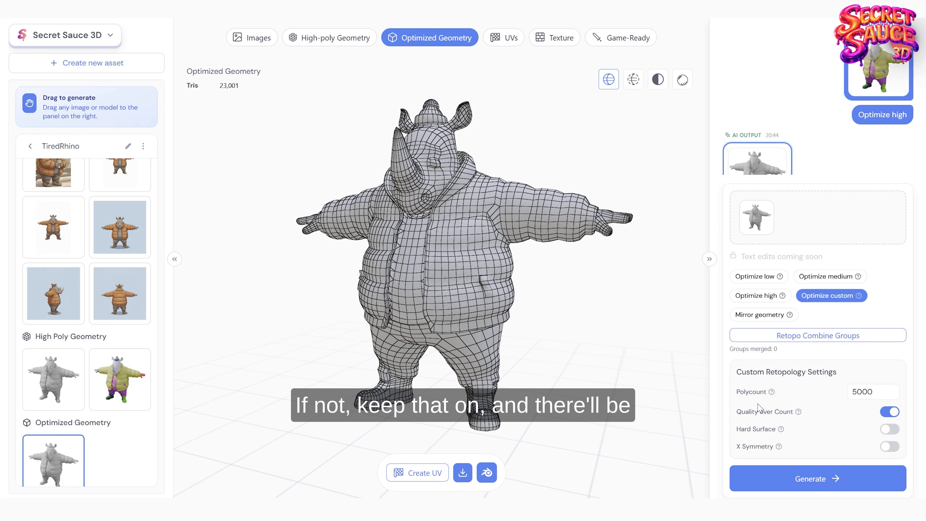
# Step: Try the Hard Surface and X Symmetry options of the custom retopology, then deselect Optimize custom
pyautogui.moveTo(457, 270); pyautogui.dragTo(461, 218)
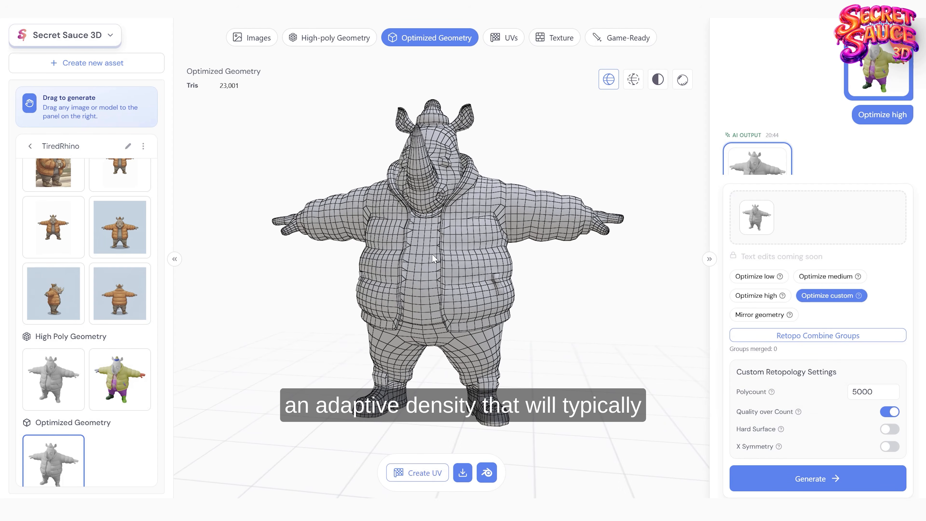
pyautogui.moveTo(432, 254); pyautogui.dragTo(463, 244)
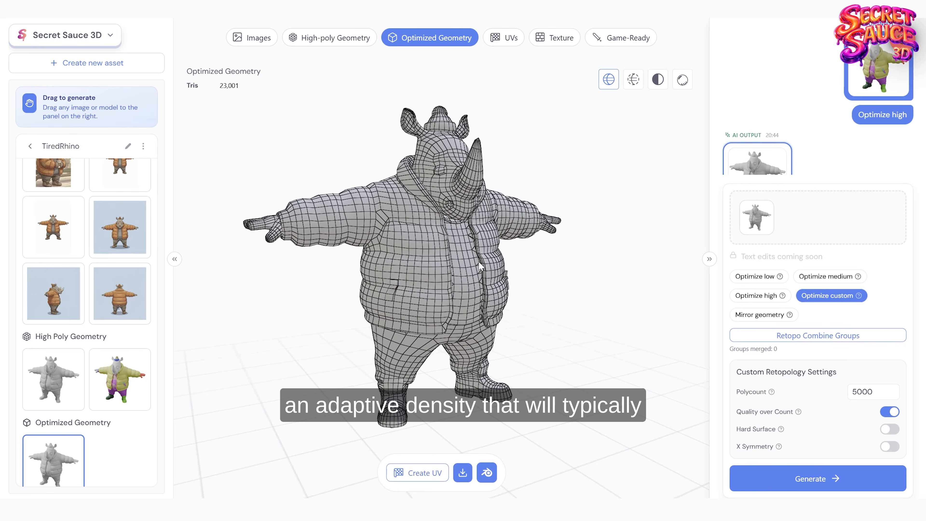
pyautogui.click(888, 430)
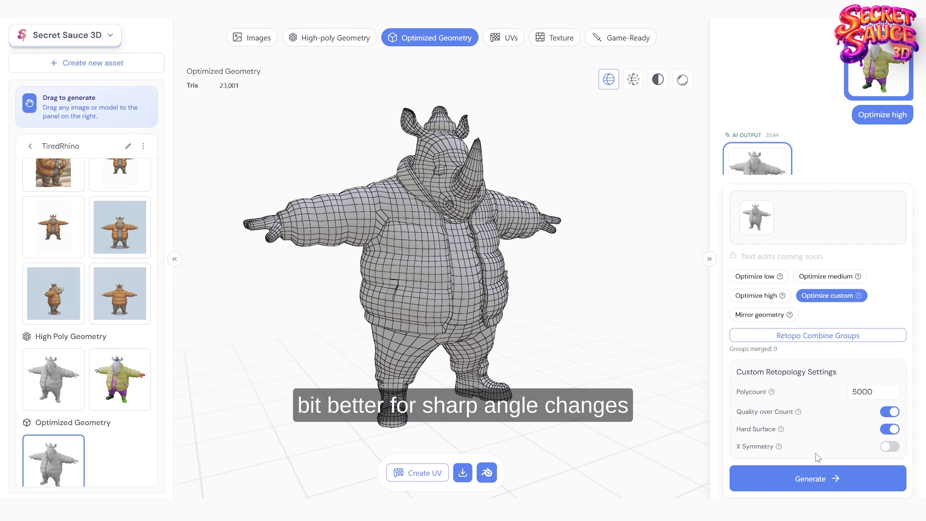
pyautogui.click(889, 446)
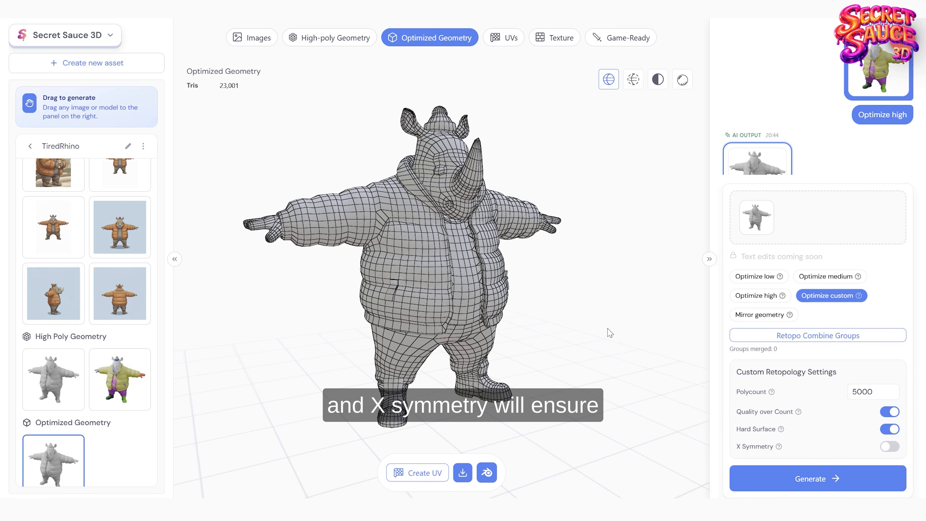
pyautogui.moveTo(610, 331); pyautogui.dragTo(548, 314)
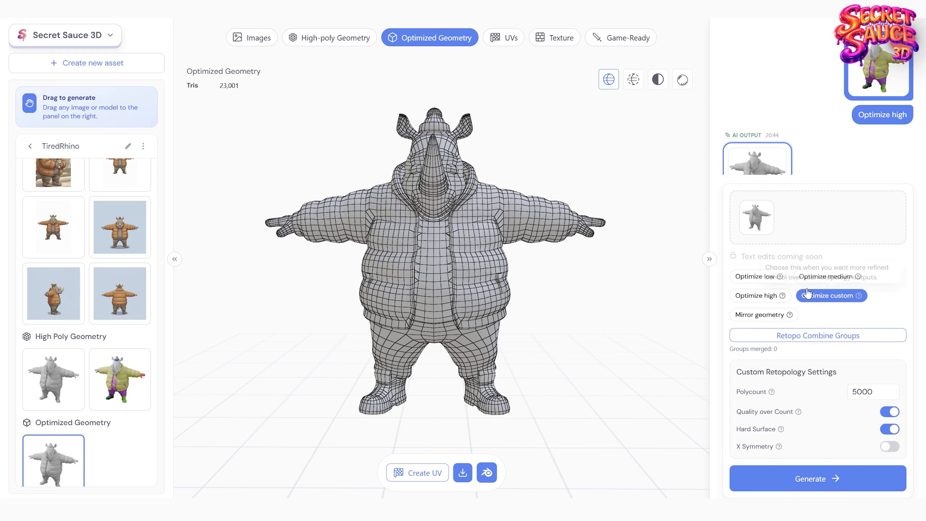
pyautogui.click(820, 300)
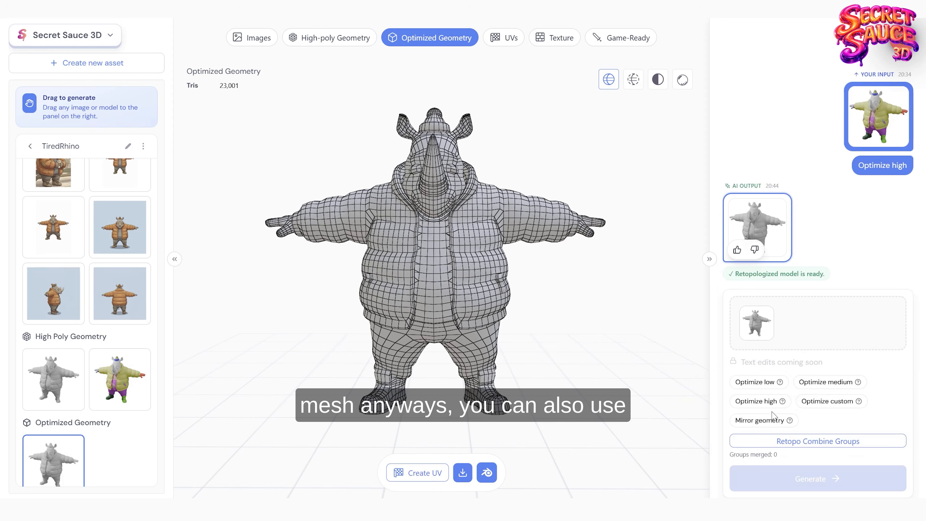
# Step: Open the Mirror geometry part selection and close it without choosing any mesh
pyautogui.click(764, 419)
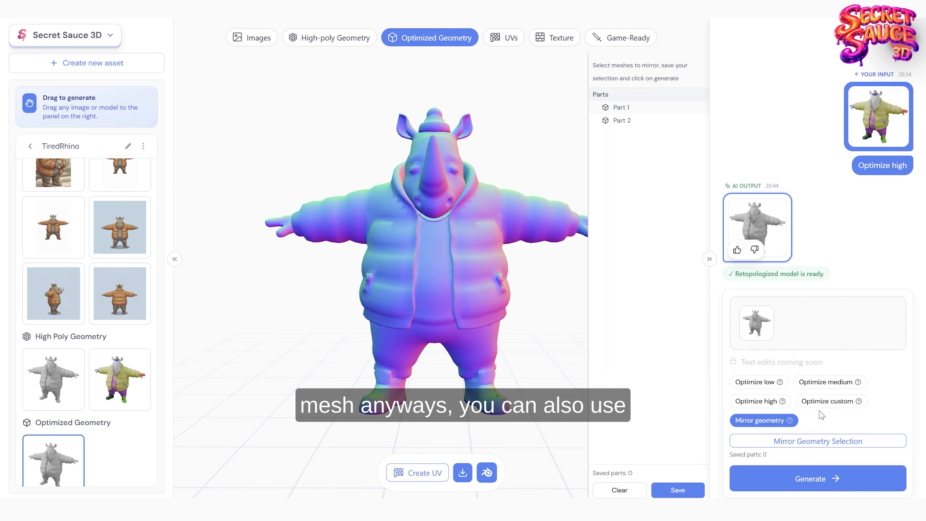
pyautogui.click(783, 420)
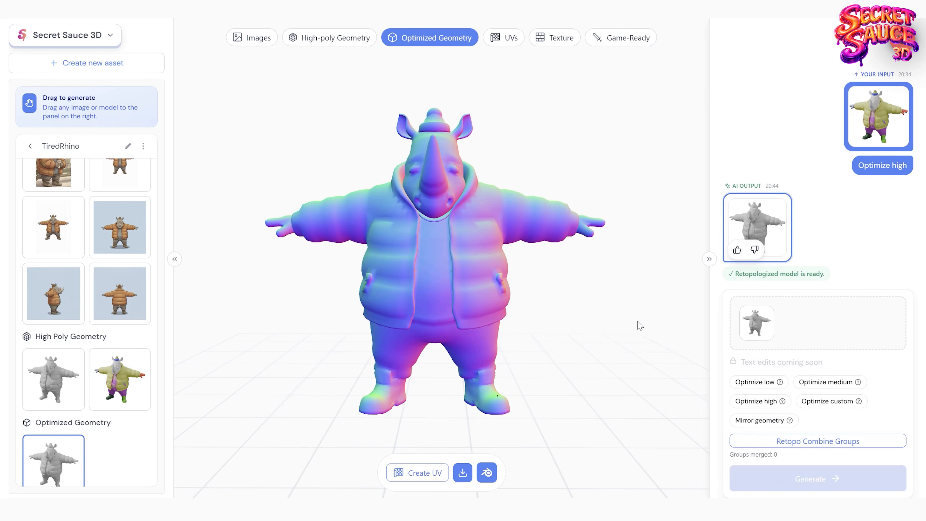
pyautogui.press('Tab')
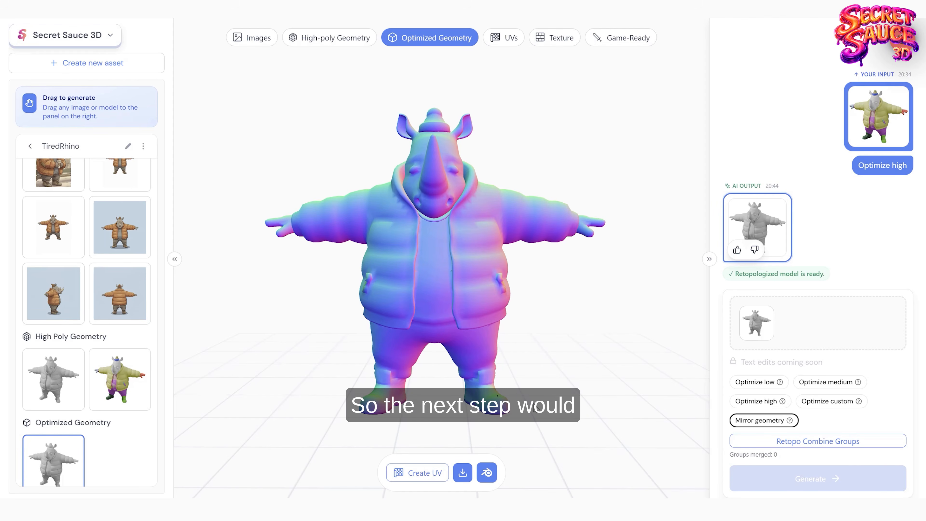
# Step: Send the optimized rhino to UV creation and generate its unwrap with Auto UV
pyautogui.click(422, 473)
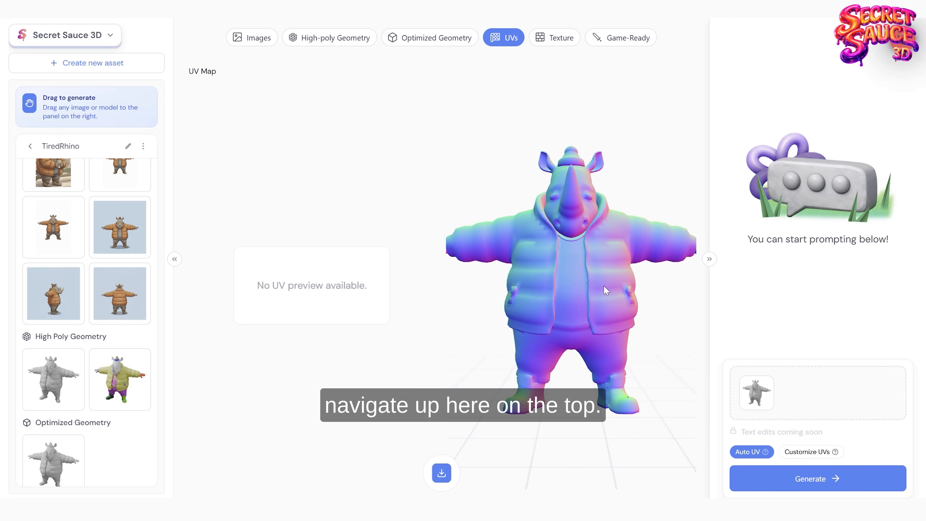
pyautogui.click(805, 486)
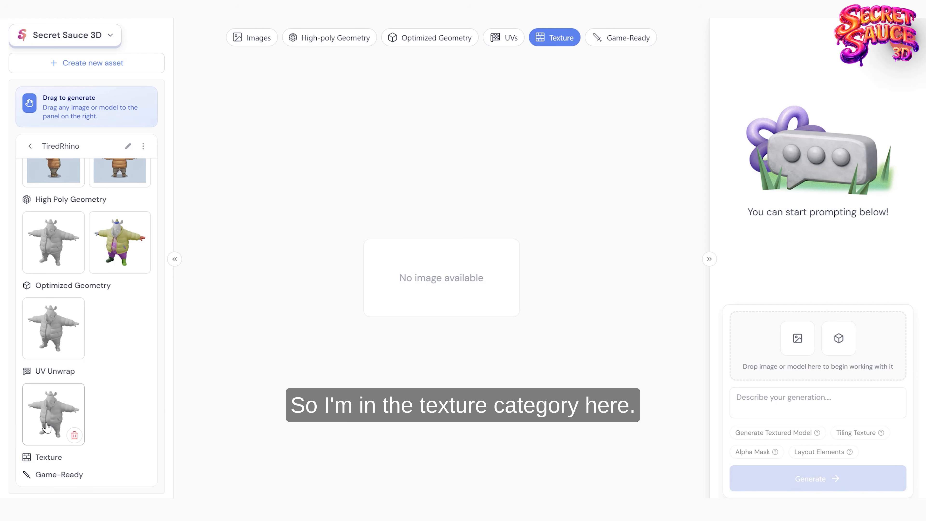
# Step: Generate a Realistic PBR textured model from the UV-unwrapped rhino, guided by the front T-pose image with the blue background
pyautogui.moveTo(41, 415); pyautogui.dragTo(777, 354)
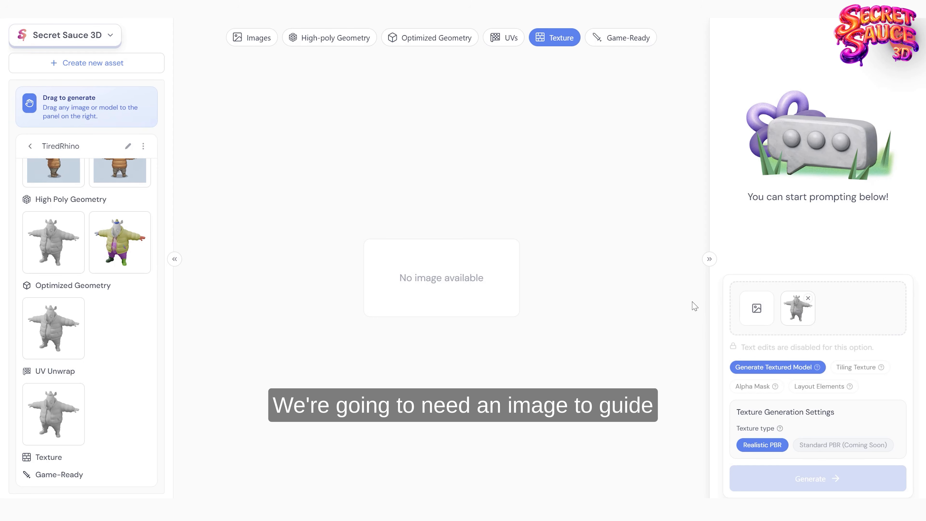
pyautogui.scroll(6, 105, 326)
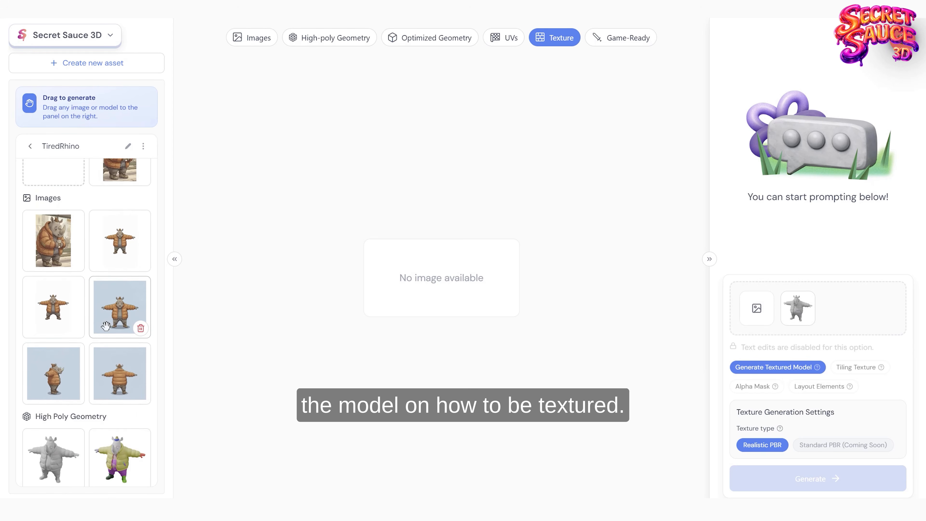
pyautogui.scroll(2, 106, 326)
pyautogui.scroll(-4, 117, 287)
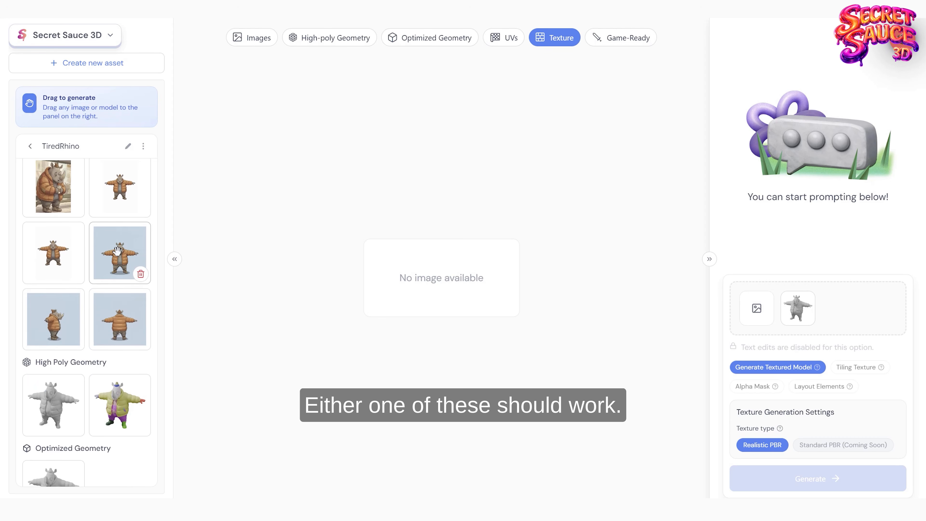
pyautogui.moveTo(117, 246); pyautogui.dragTo(784, 310)
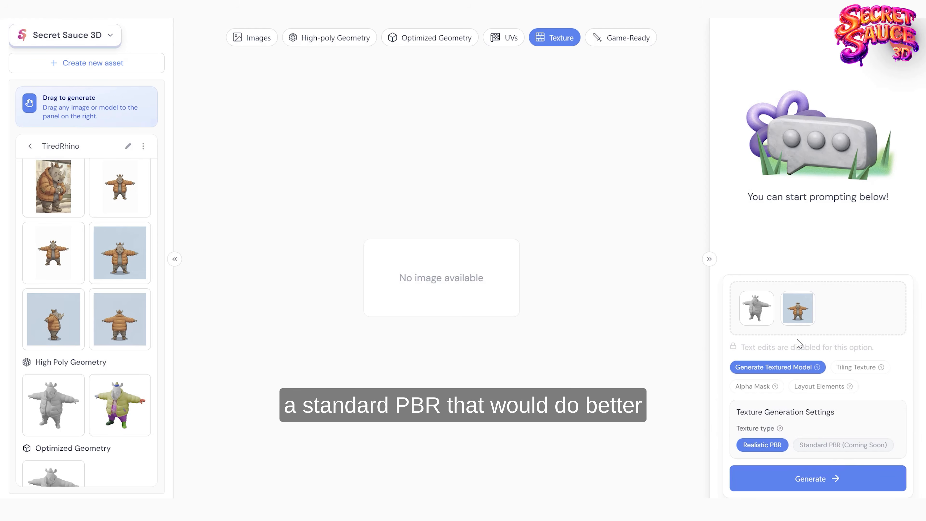
pyautogui.click(803, 481)
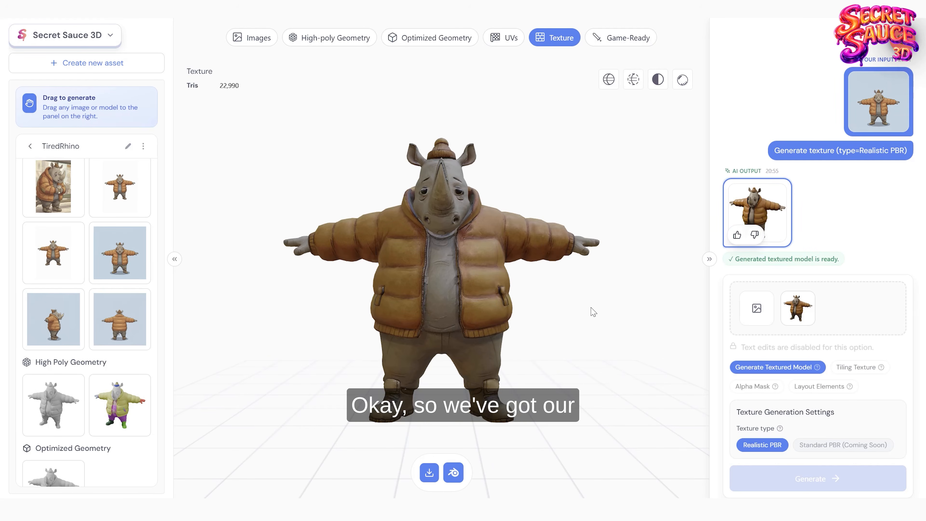
# Step: Examine the textured rhino from the front and back, including the jacket and face details up close
pyautogui.moveTo(591, 310); pyautogui.dragTo(441, 296)
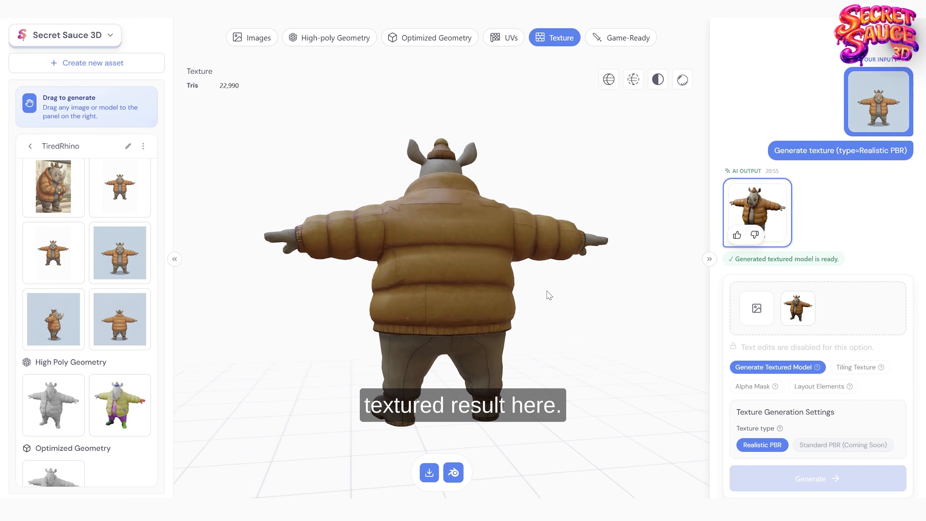
pyautogui.moveTo(647, 305); pyautogui.dragTo(448, 321)
pyautogui.scroll(3, 448, 321)
pyautogui.scroll(2, 448, 321)
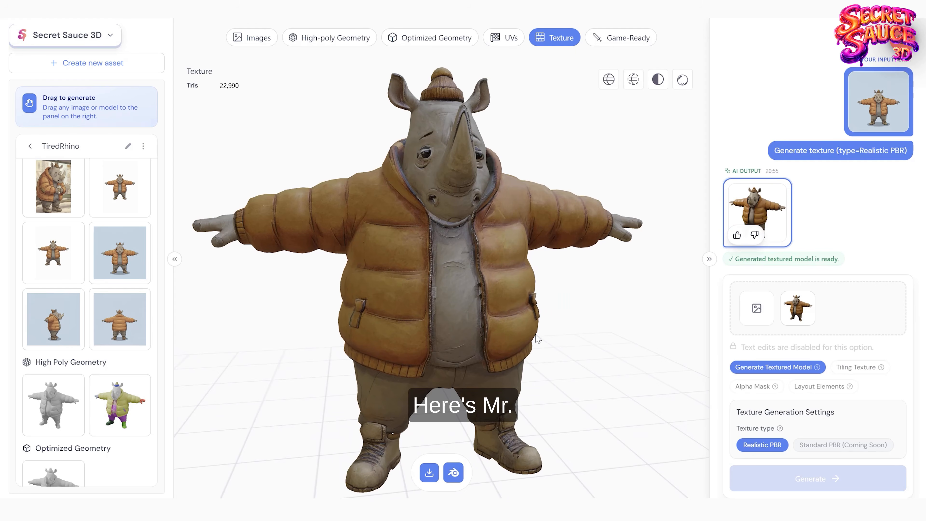
pyautogui.scroll(-4, 503, 325)
pyautogui.moveTo(535, 337); pyautogui.dragTo(521, 302)
pyautogui.scroll(5, 516, 325)
pyautogui.scroll(-3, 516, 324)
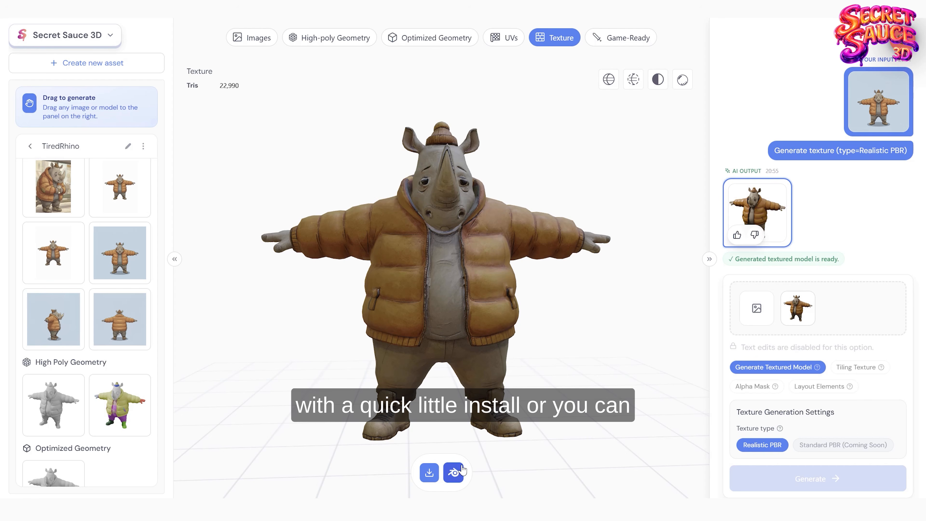
# Step: Choose glb instead of fbx as the textured rhino's download format and close the format selection without downloading
pyautogui.click(428, 473)
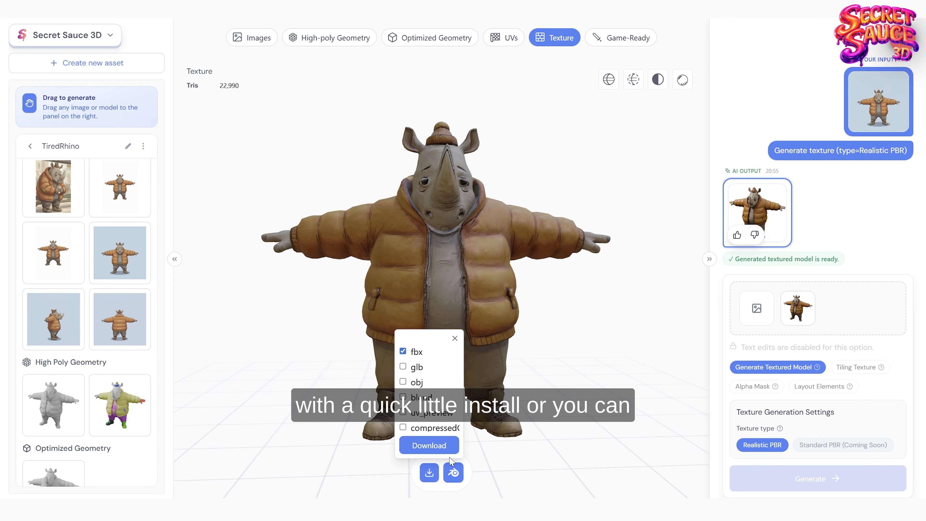
pyautogui.click(403, 365)
pyautogui.click(403, 351)
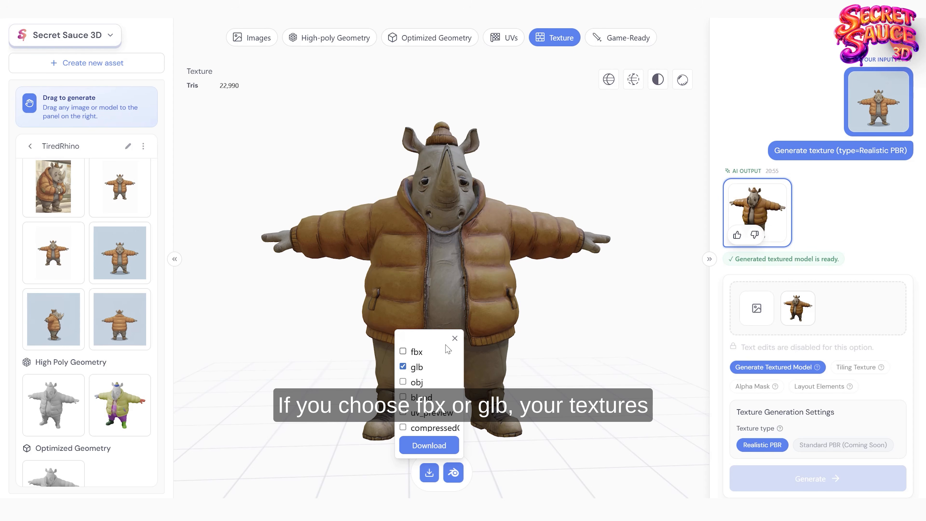
pyautogui.click(455, 339)
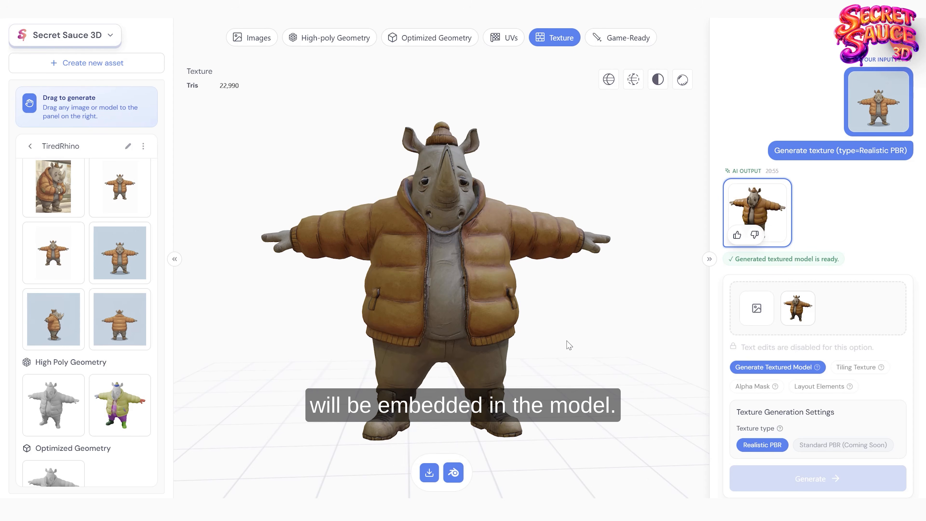
pyautogui.moveTo(567, 343); pyautogui.dragTo(556, 328)
pyautogui.scroll(-2, 554, 340)
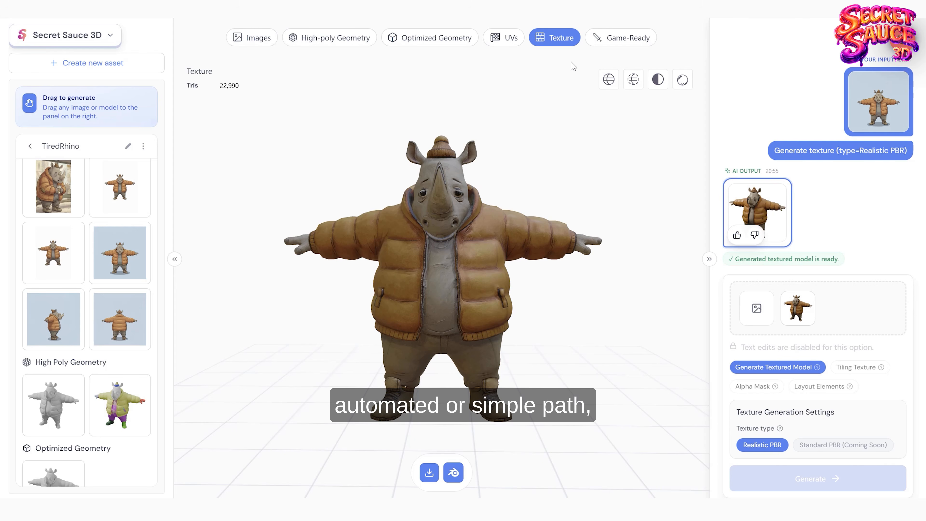
# Step: Create a new asset and upload the carved mask photo as its source image
pyautogui.click(617, 43)
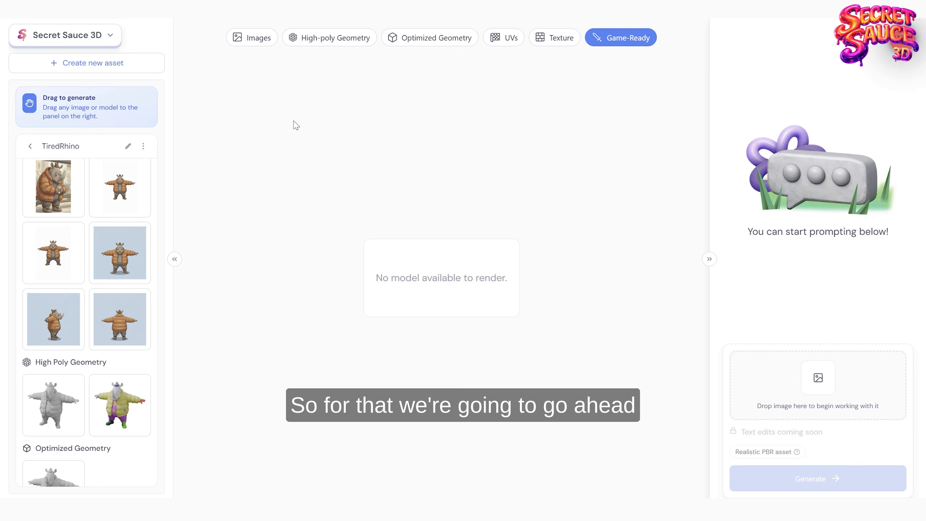
pyautogui.click(111, 65)
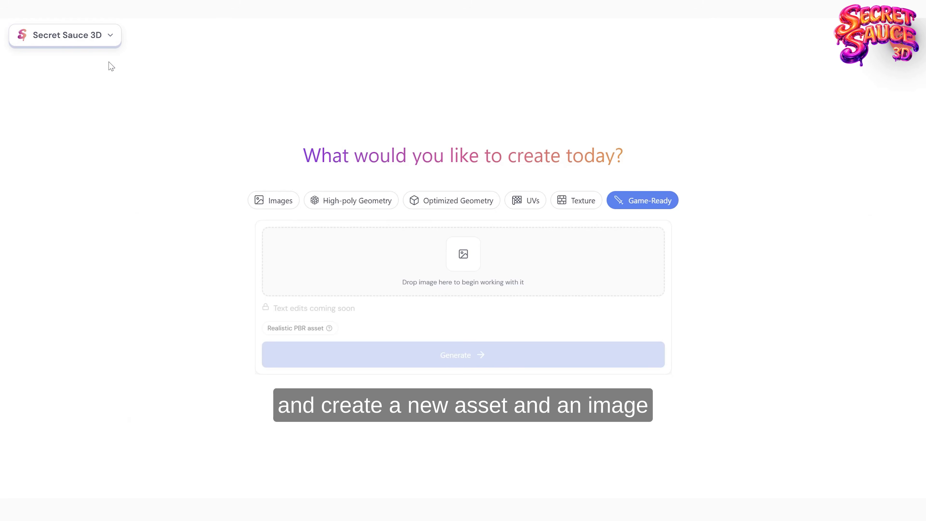
pyautogui.click(270, 200)
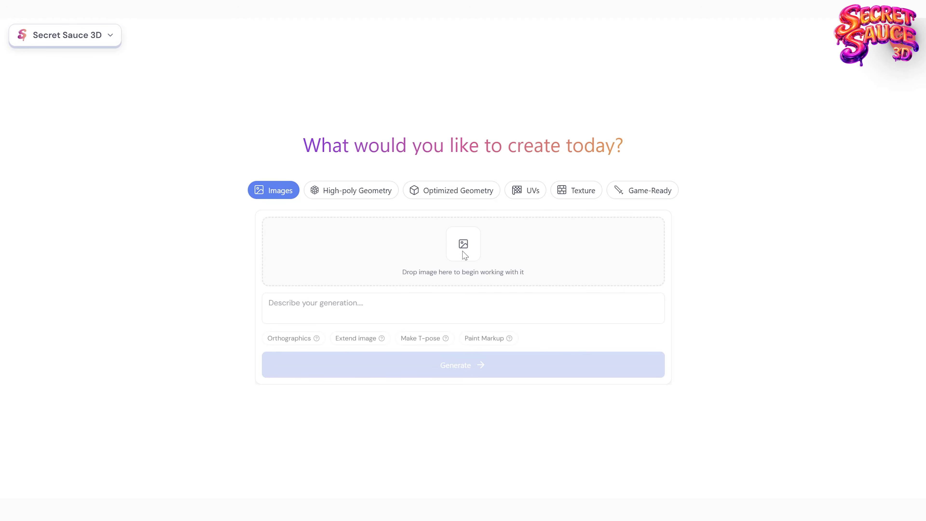
pyautogui.click(463, 243)
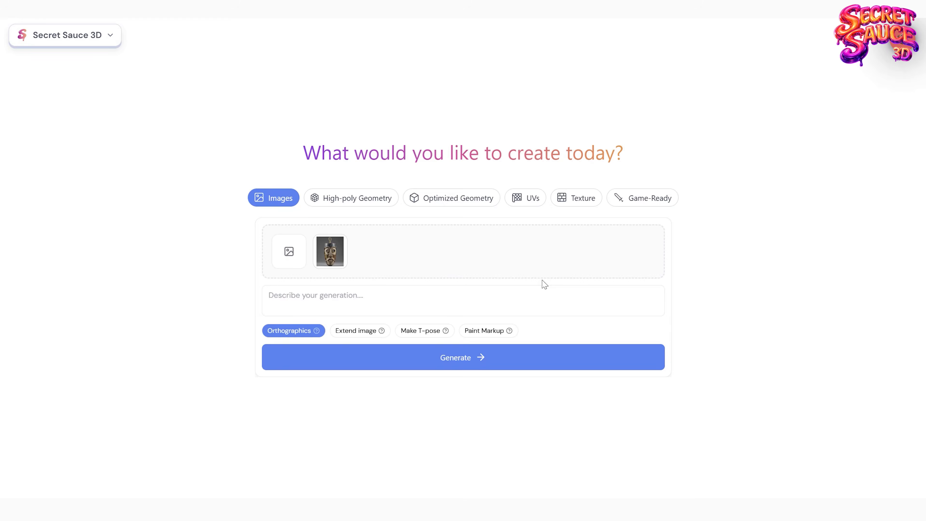
# Step: Generate a game-ready Realistic PBR asset from the mask photo with 4K texture size and a polycount of 1000000
pyautogui.click(644, 202)
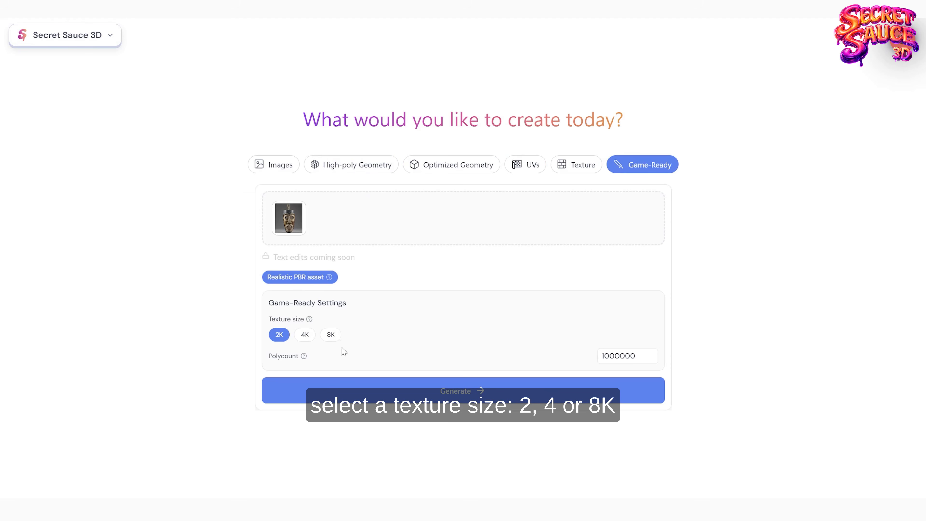
pyautogui.click(304, 335)
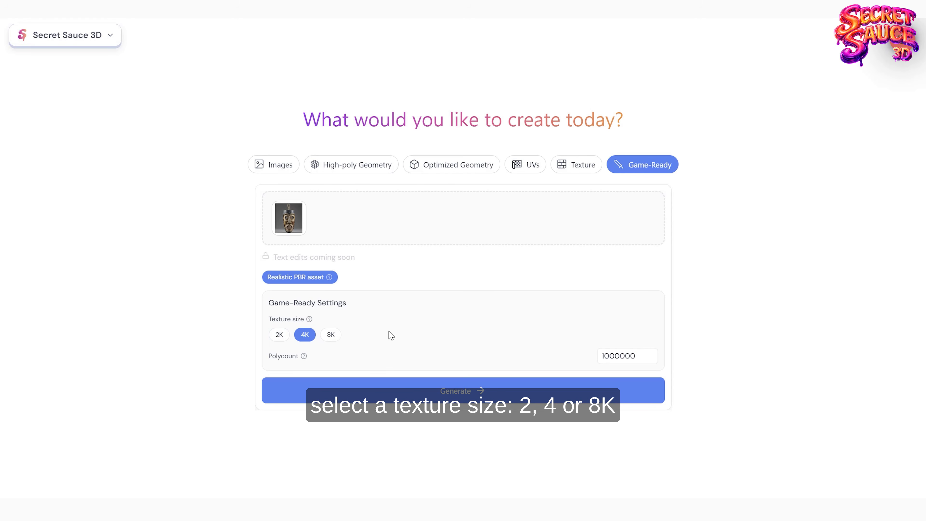
pyautogui.doubleClick(628, 356)
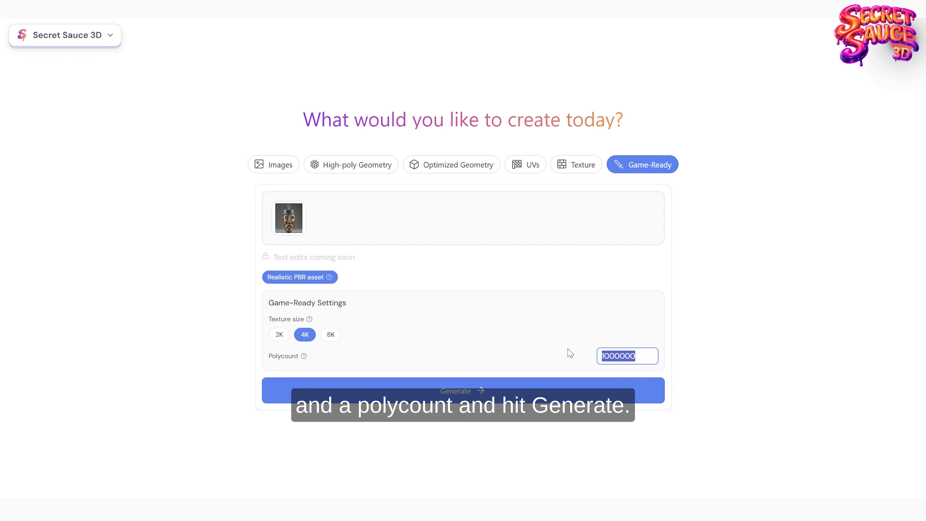
pyautogui.click(644, 356)
pyautogui.click(461, 391)
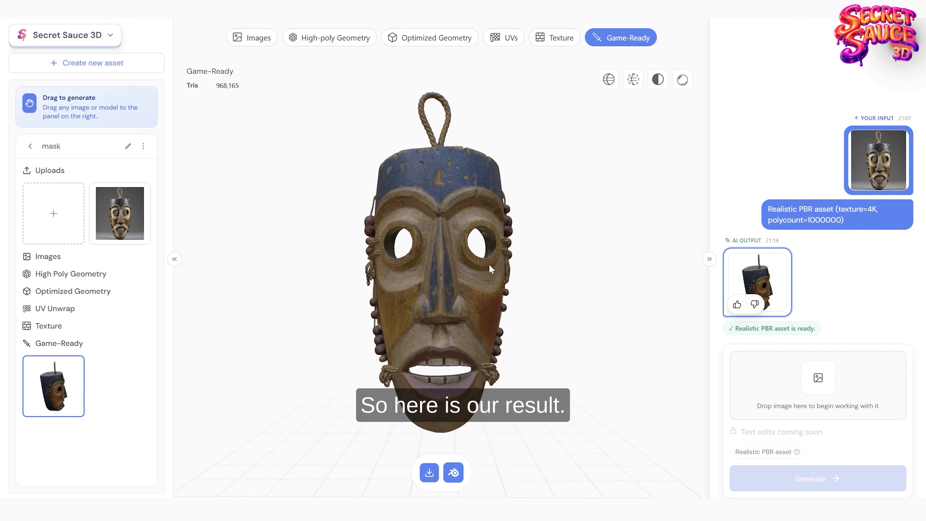
# Step: Examine the generated mask's texture detail up close around the eye, nose and cheek and from both sides
pyautogui.moveTo(456, 322); pyautogui.dragTo(479, 321)
pyautogui.scroll(5, 480, 320)
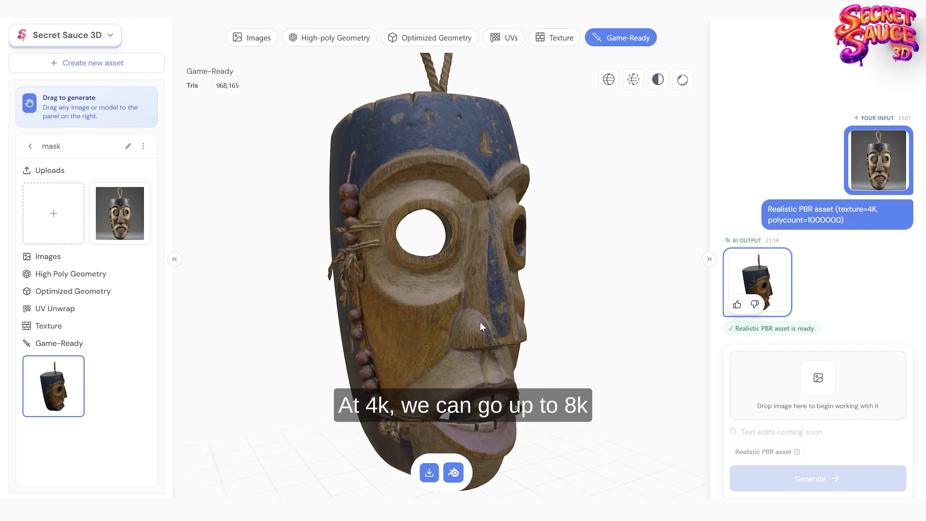
pyautogui.scroll(8, 480, 326)
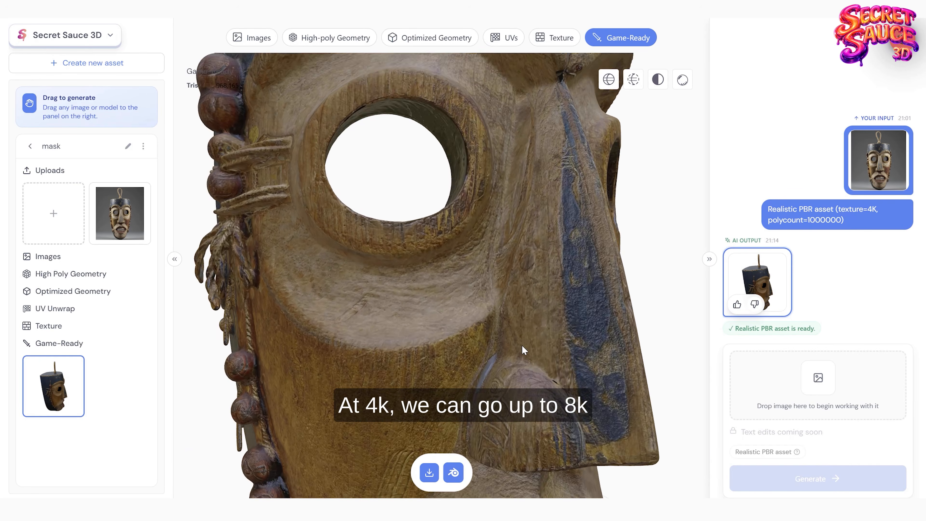
pyautogui.scroll(8, 521, 346)
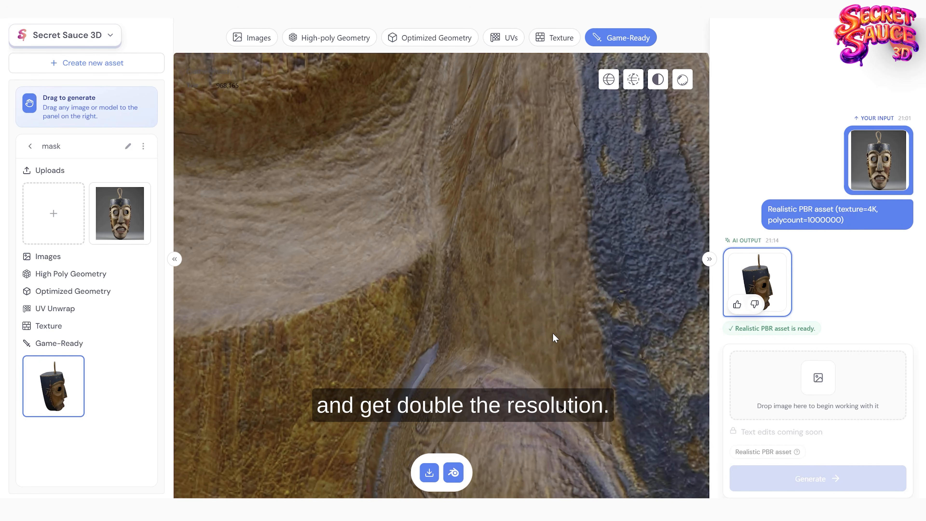
pyautogui.moveTo(495, 351); pyautogui.dragTo(483, 312)
pyautogui.scroll(-7, 481, 313)
pyautogui.moveTo(473, 248); pyautogui.dragTo(520, 319, button='right')
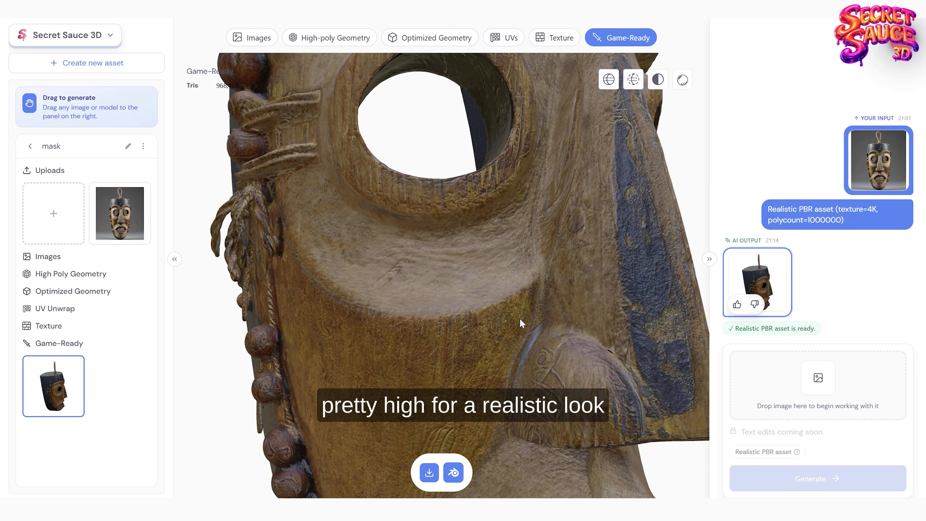
pyautogui.moveTo(469, 299); pyautogui.dragTo(451, 320)
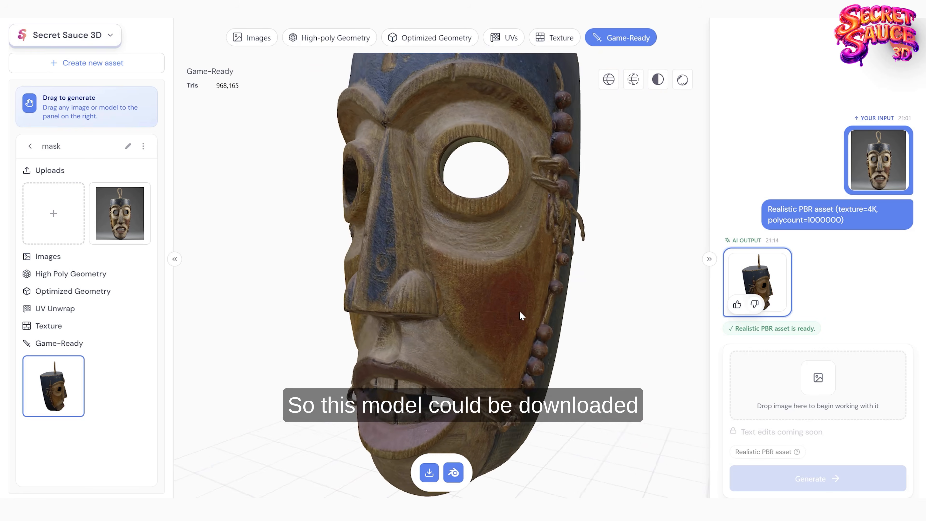